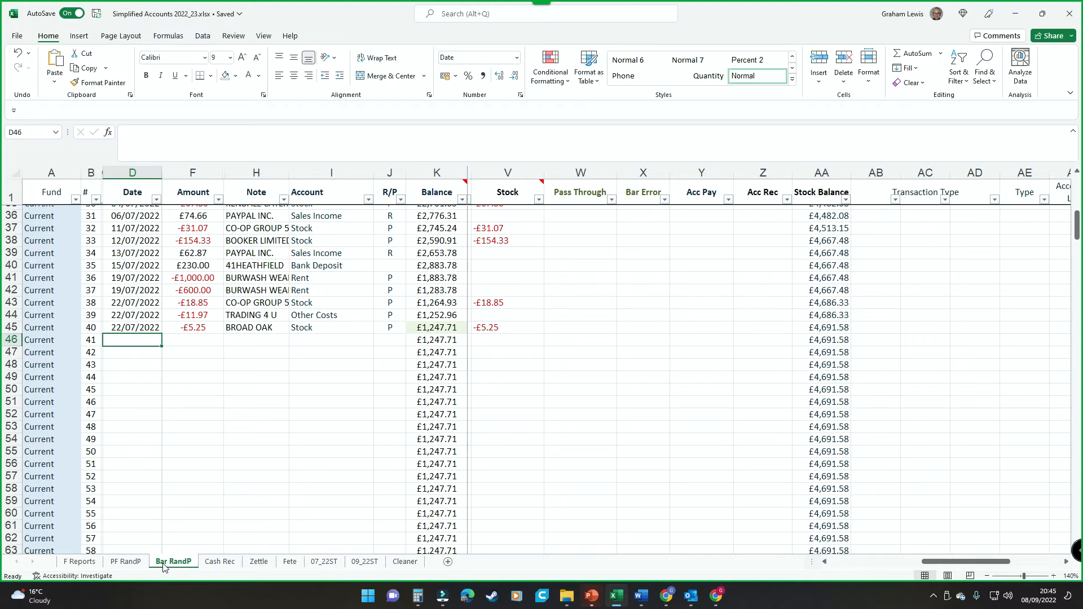
# Review the PF RandP sheet, and check the last balance and first empty date row on the Bar RandP sheet.
pyautogui.click(125, 562)
pyautogui.scroll(-7, 170, 497)
pyautogui.scroll(-16, 170, 497)
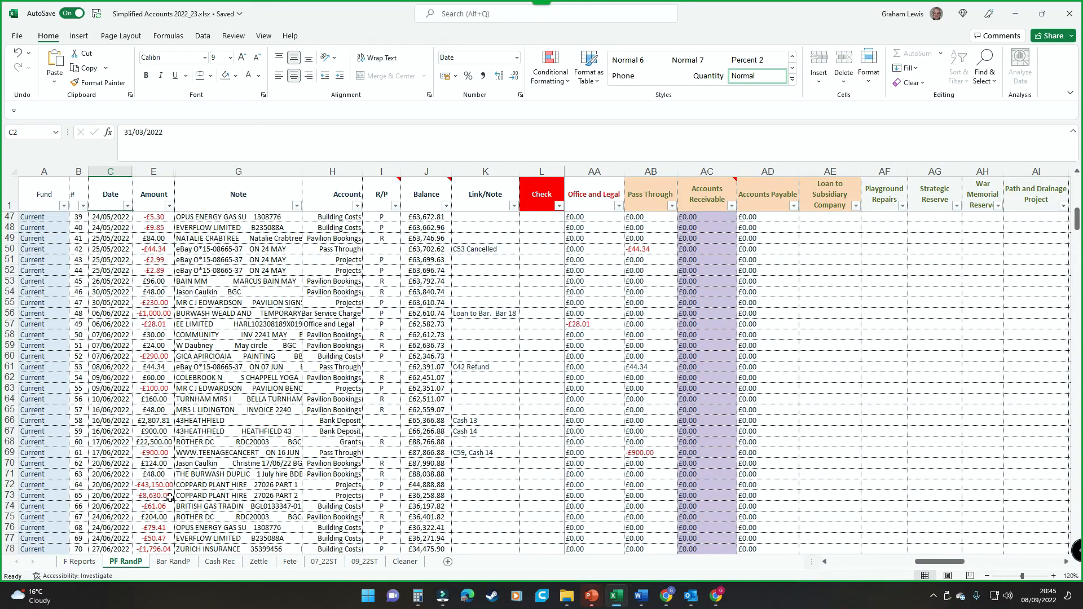
pyautogui.click(144, 515)
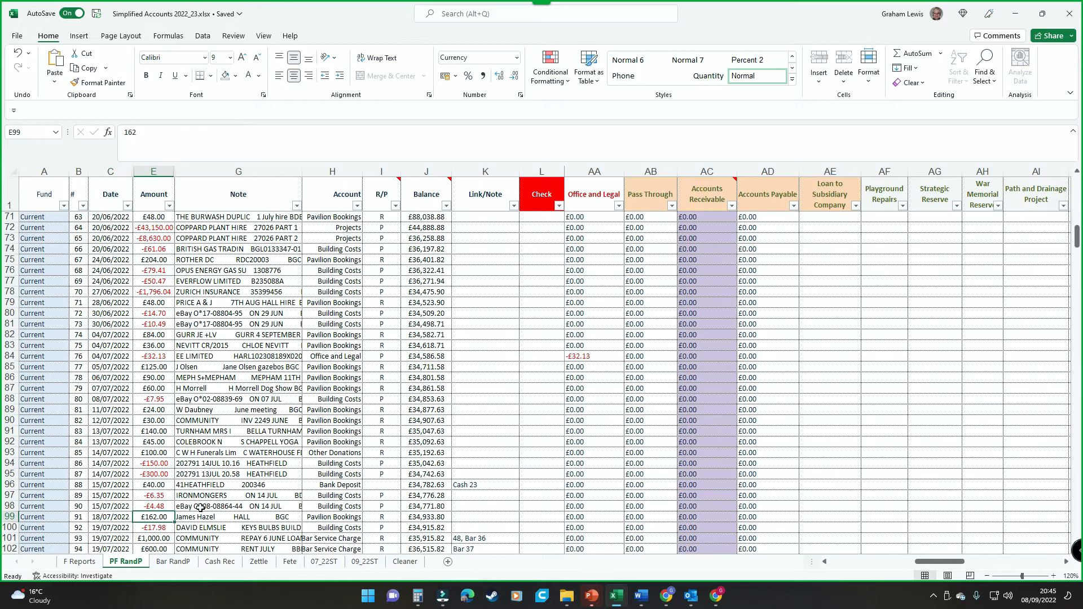
pyautogui.hotkey('ctrl', 'pagedown')
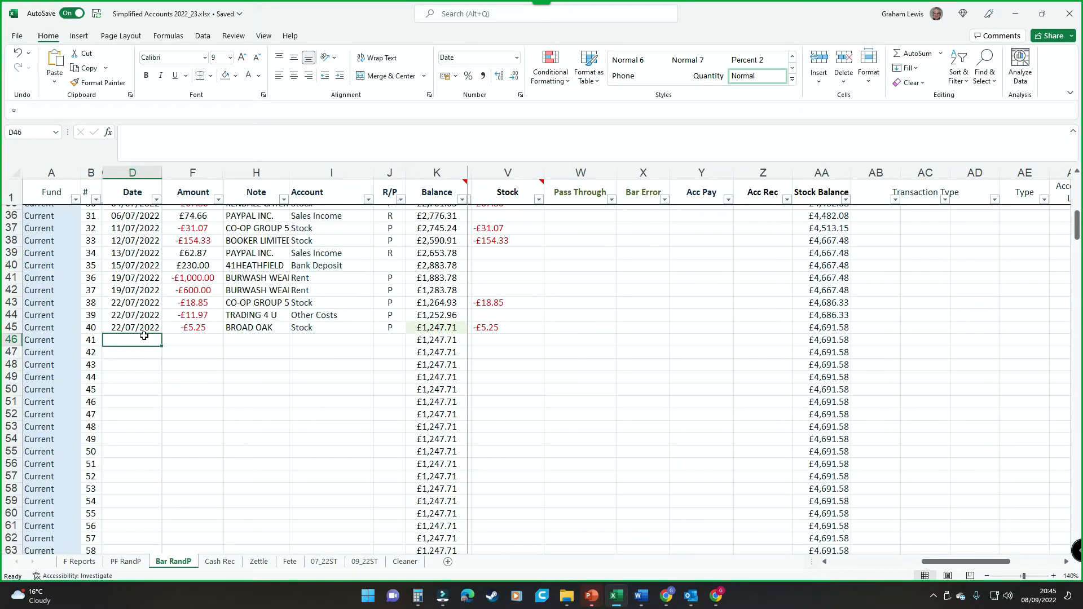
pyautogui.click(449, 329)
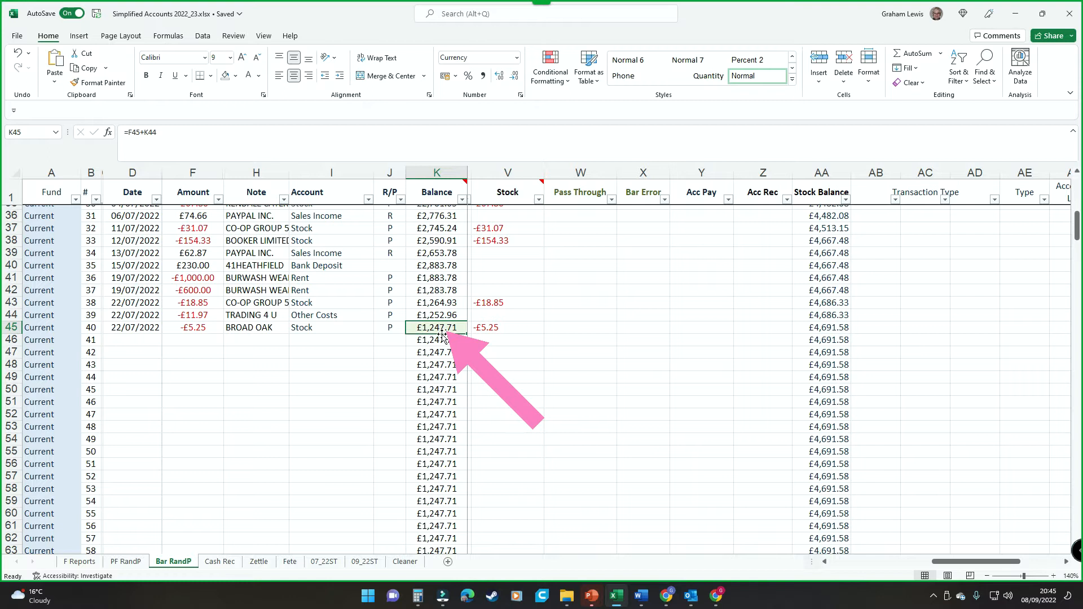
pyautogui.click(127, 340)
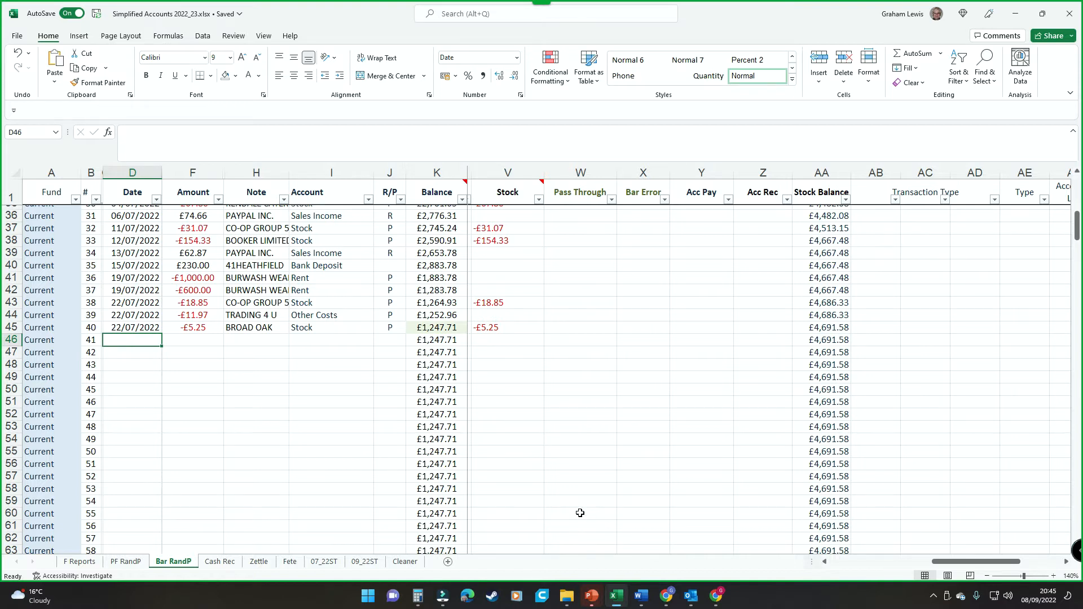
# Switch to the Barclays Online Banking window in Chrome and show all accounts in the account list.
pyautogui.hotkey('alt', 'Tab')
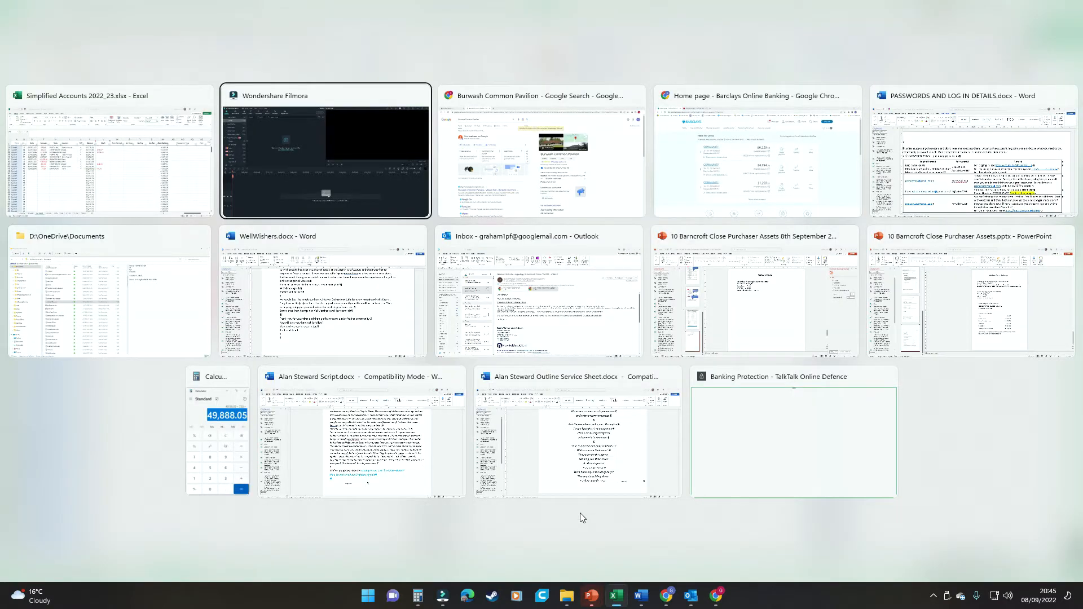
pyautogui.press('Tab')
pyautogui.press('Tab')
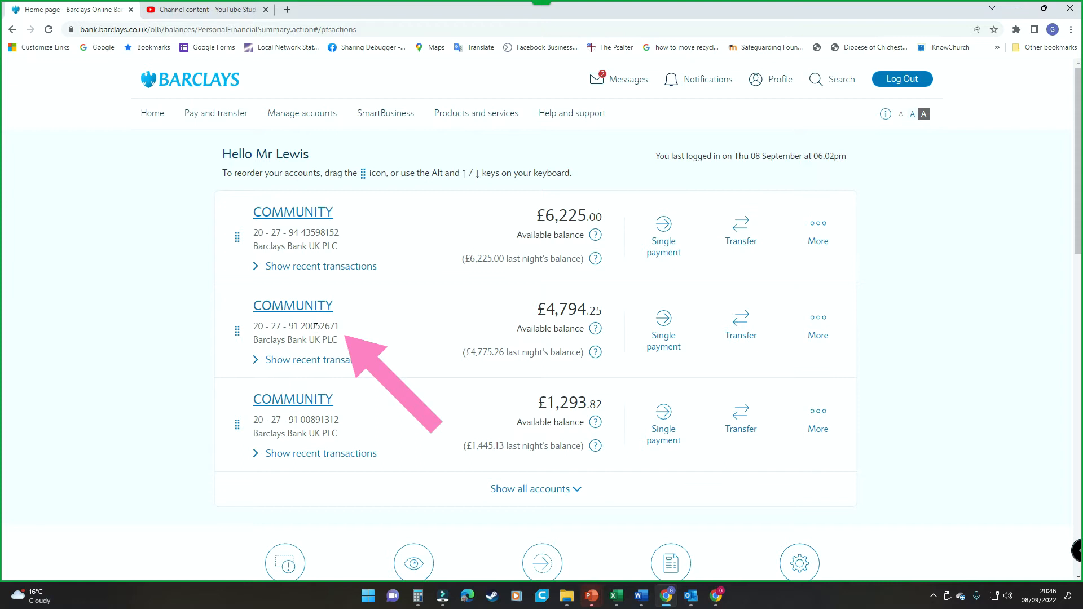
pyautogui.moveTo(320, 326); pyautogui.dragTo(340, 326)
pyautogui.moveTo(320, 419); pyautogui.dragTo(345, 423)
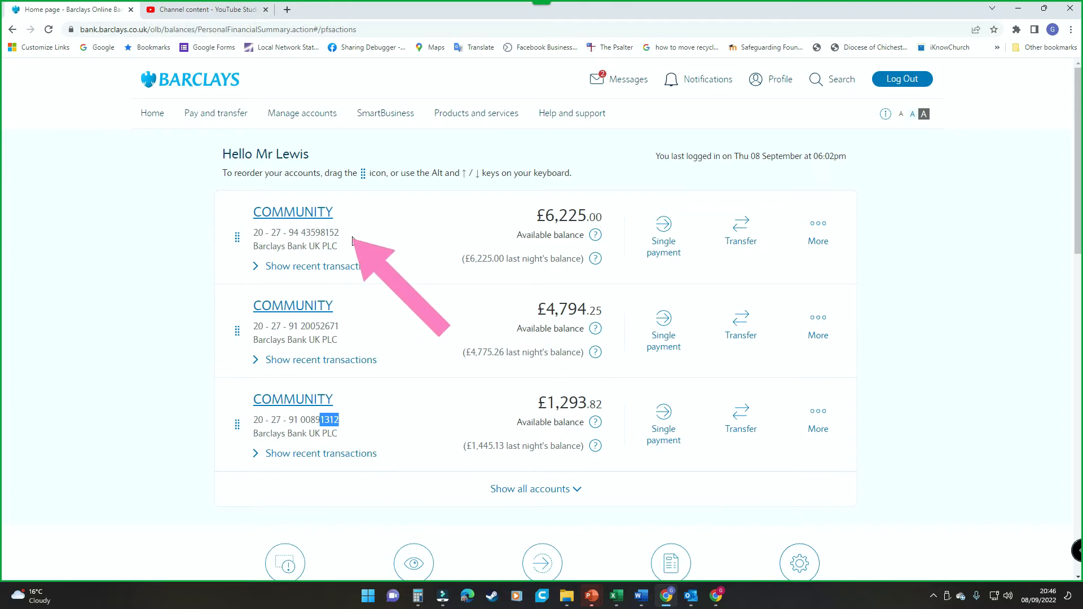
pyautogui.click(551, 489)
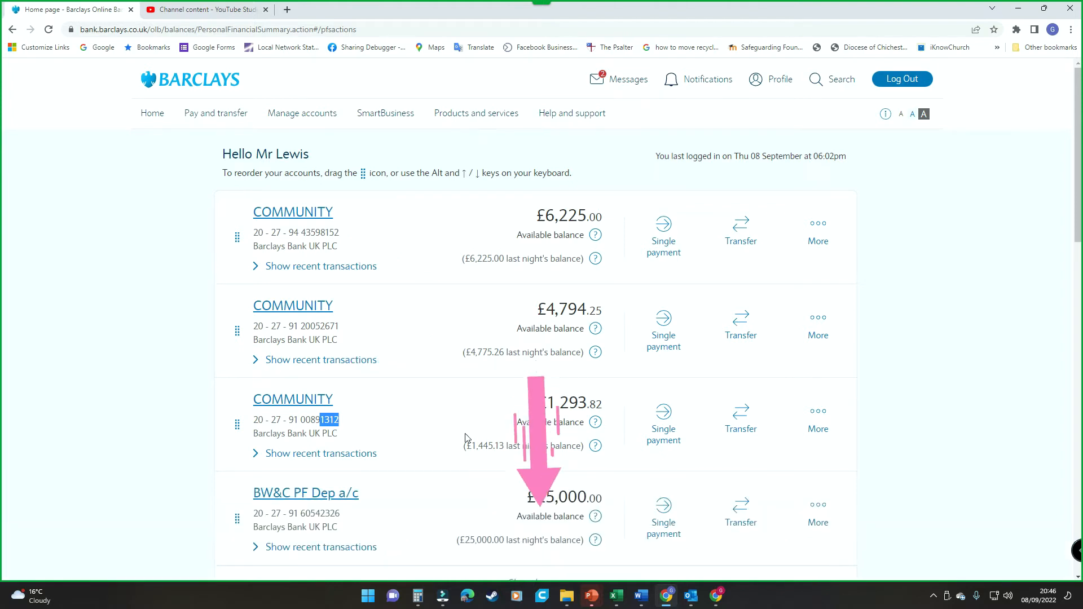
pyautogui.scroll(-1, 447, 404)
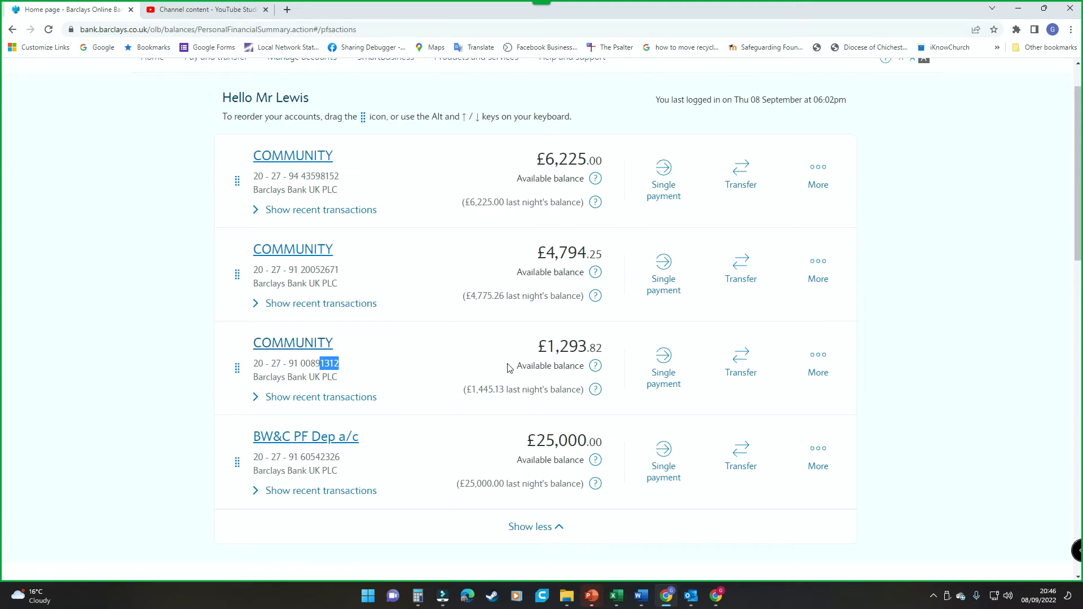
# Show the recent transactions of the third Community account and open its full transaction list.
pyautogui.click(336, 401)
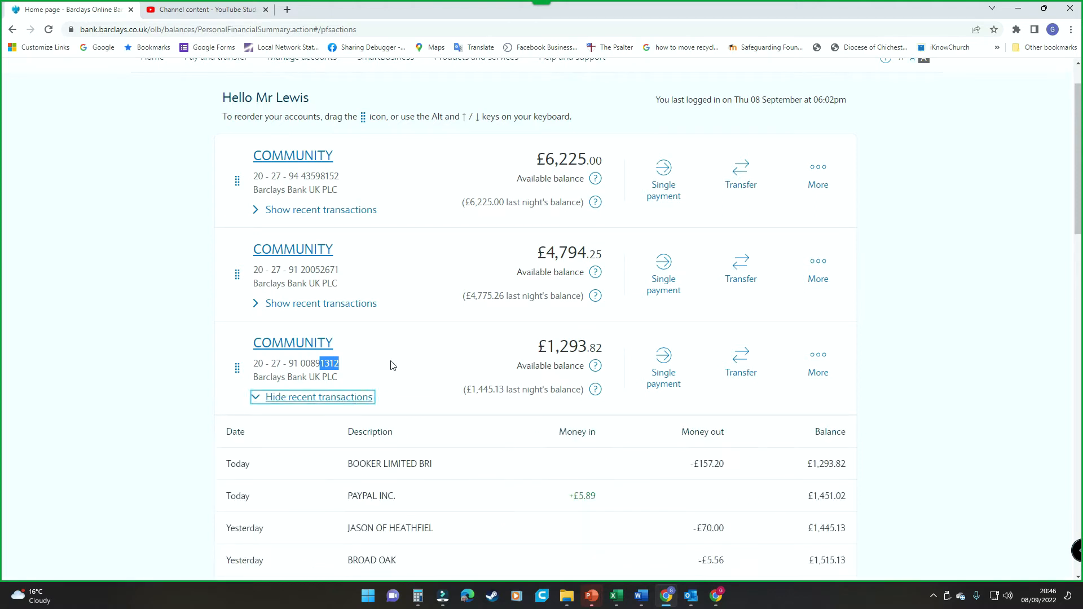
pyautogui.scroll(-5, 416, 358)
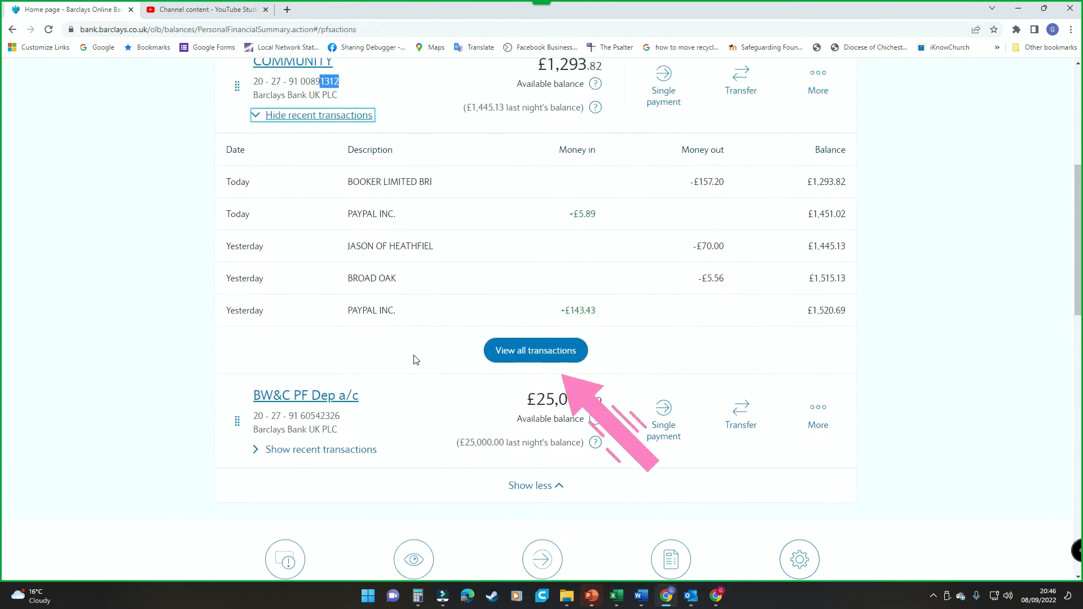
pyautogui.click(529, 360)
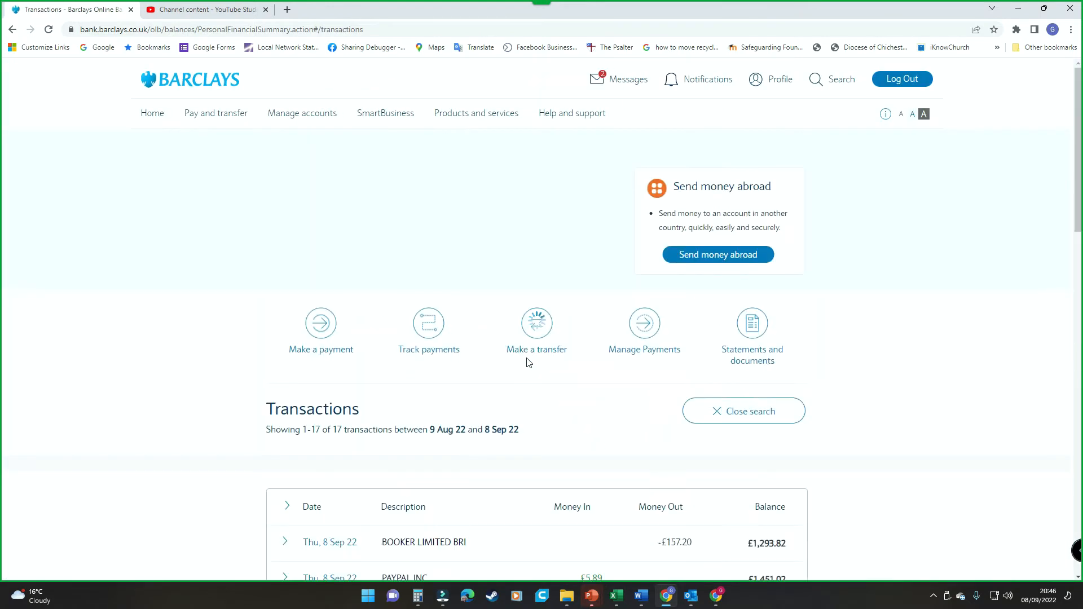
pyautogui.scroll(-5, 496, 360)
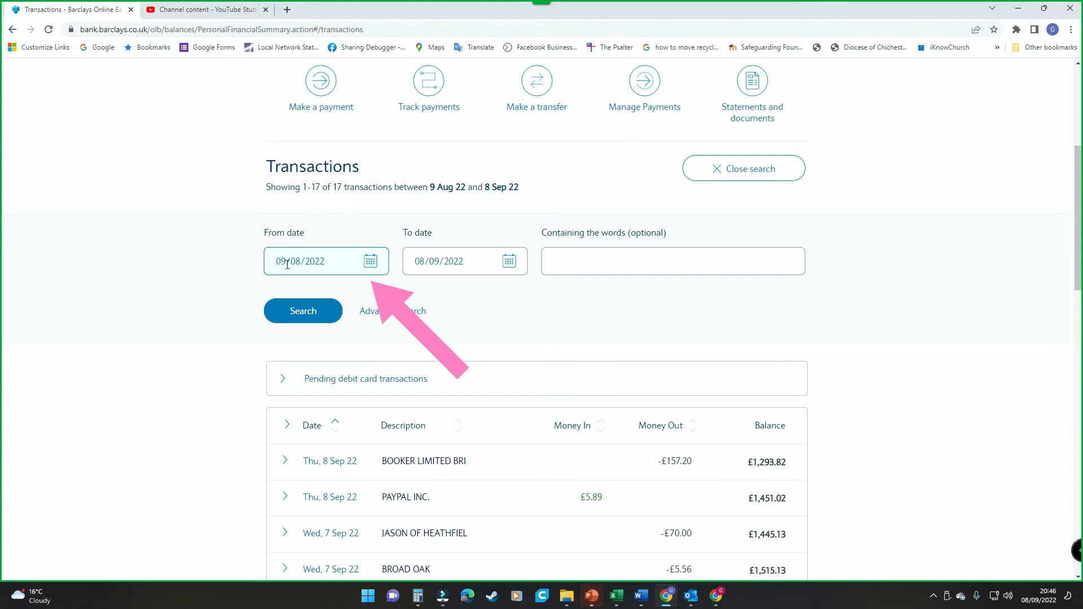
# Search the account's transactions from 22/07/2022 to 31/08/2022.
pyautogui.click(374, 268)
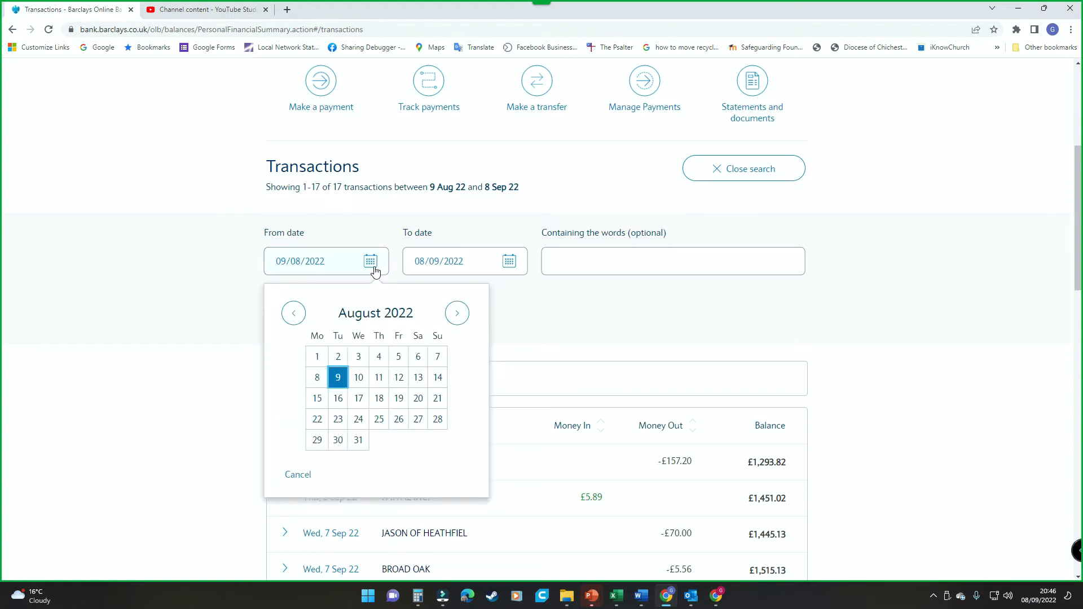
pyautogui.click(293, 313)
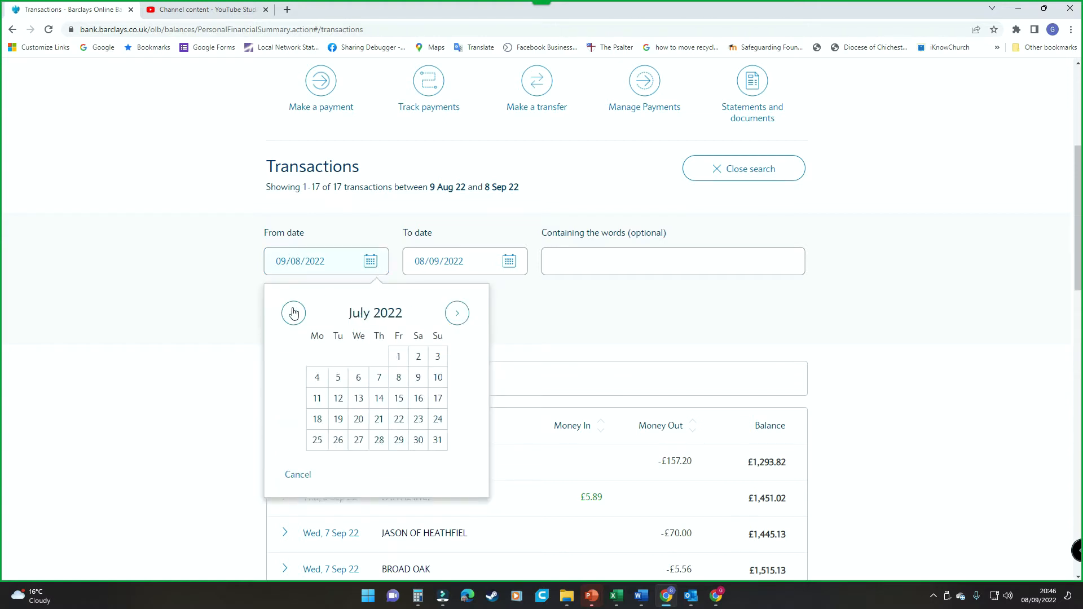
pyautogui.click(399, 420)
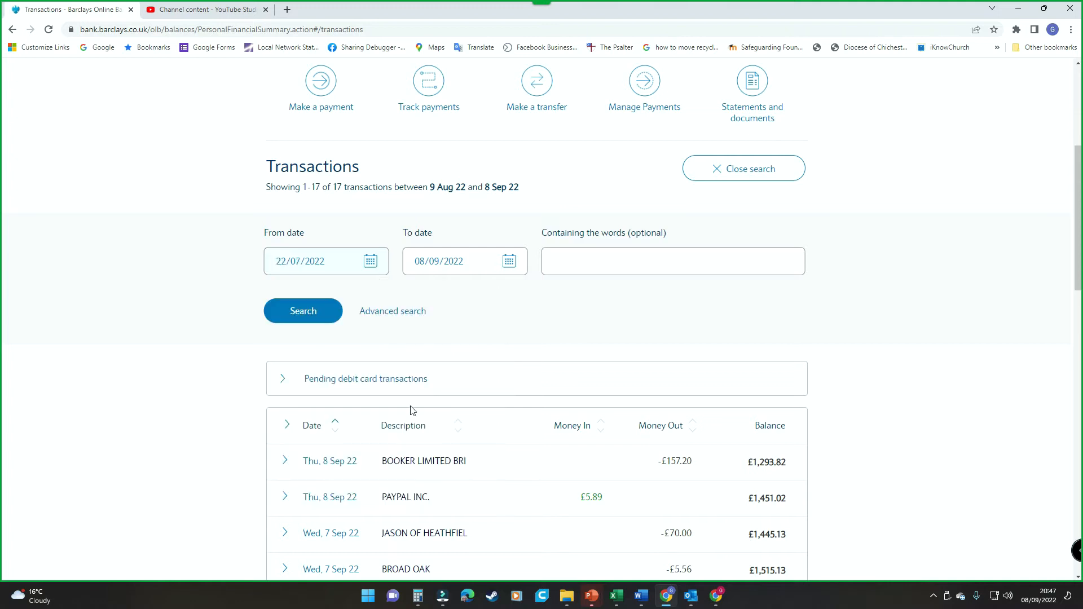
pyautogui.click(460, 261)
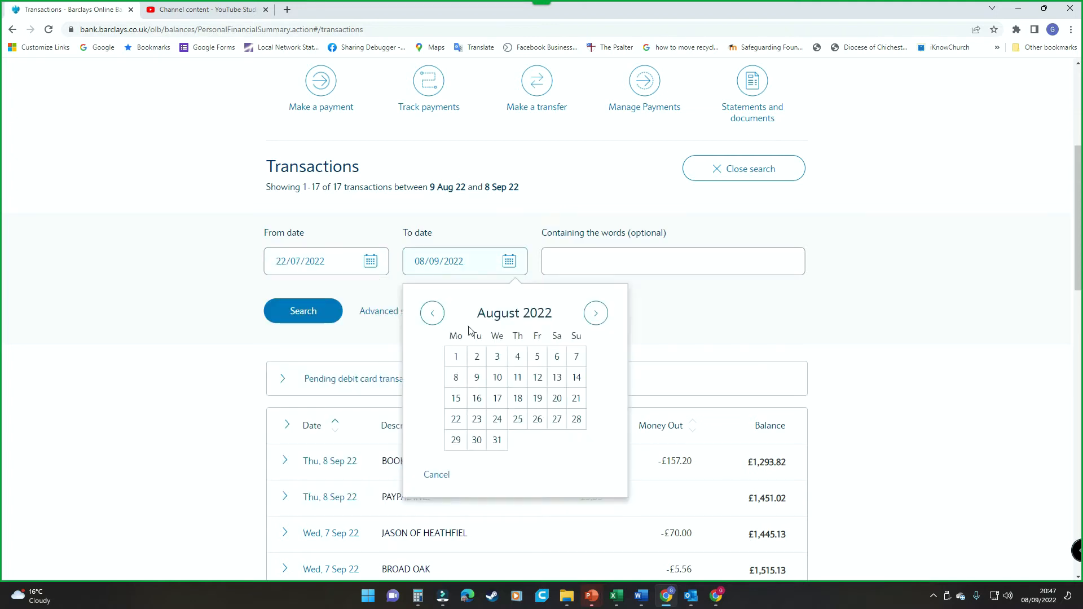
pyautogui.click(497, 440)
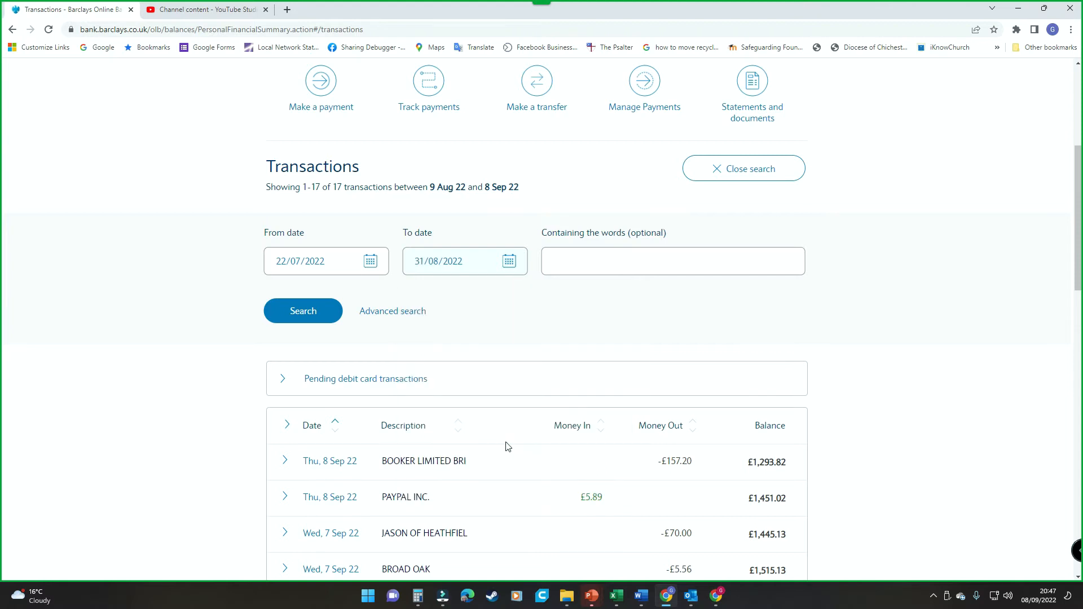
pyautogui.click(331, 317)
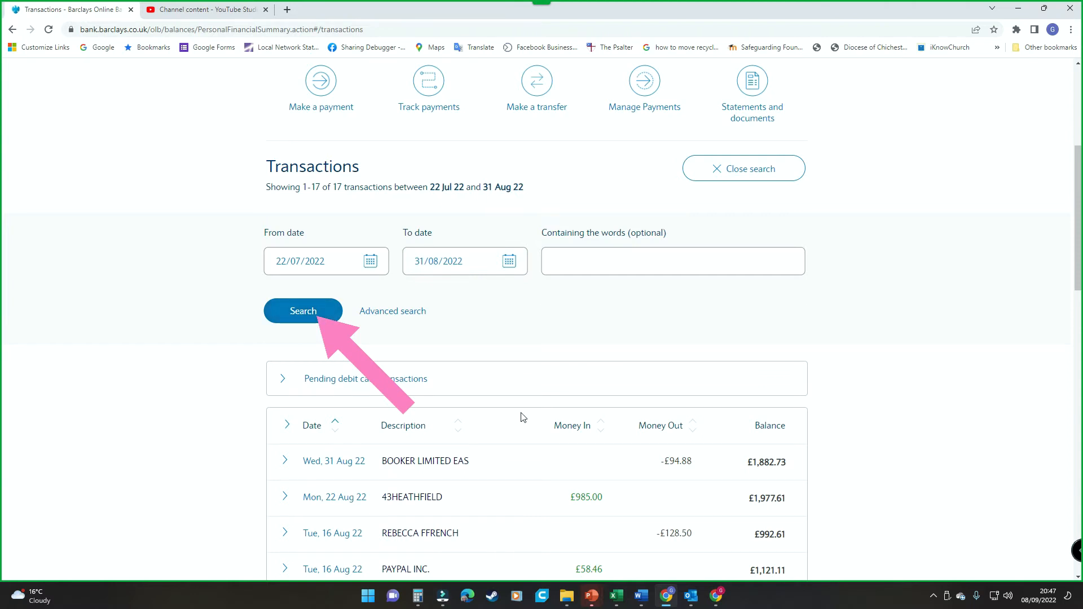
# Export all the found transactions in CSV format and open the file in Excel.
pyautogui.scroll(-10, 523, 417)
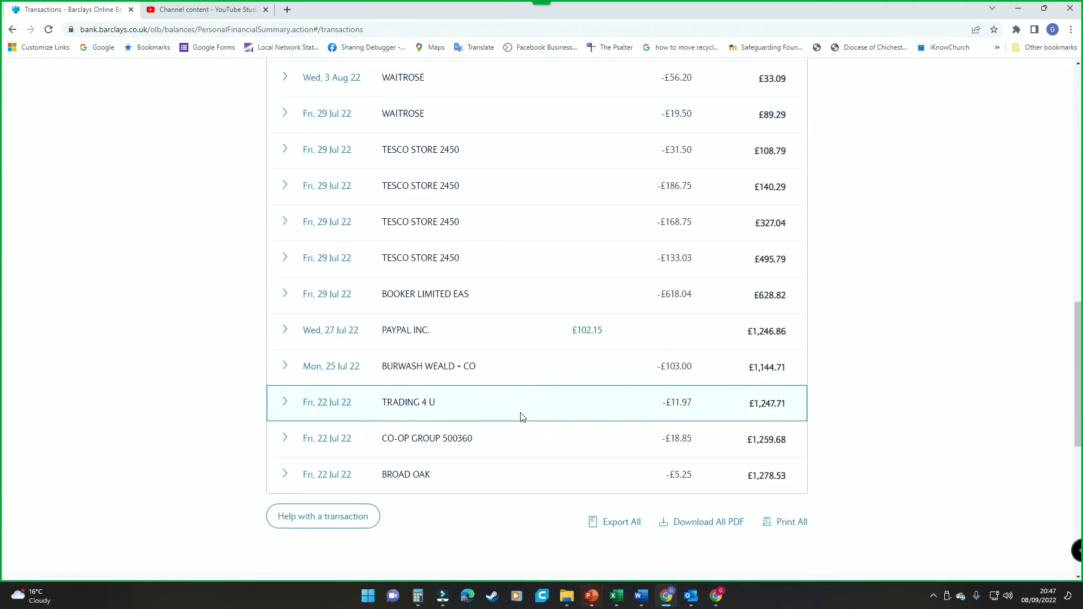
pyautogui.scroll(-3, 488, 476)
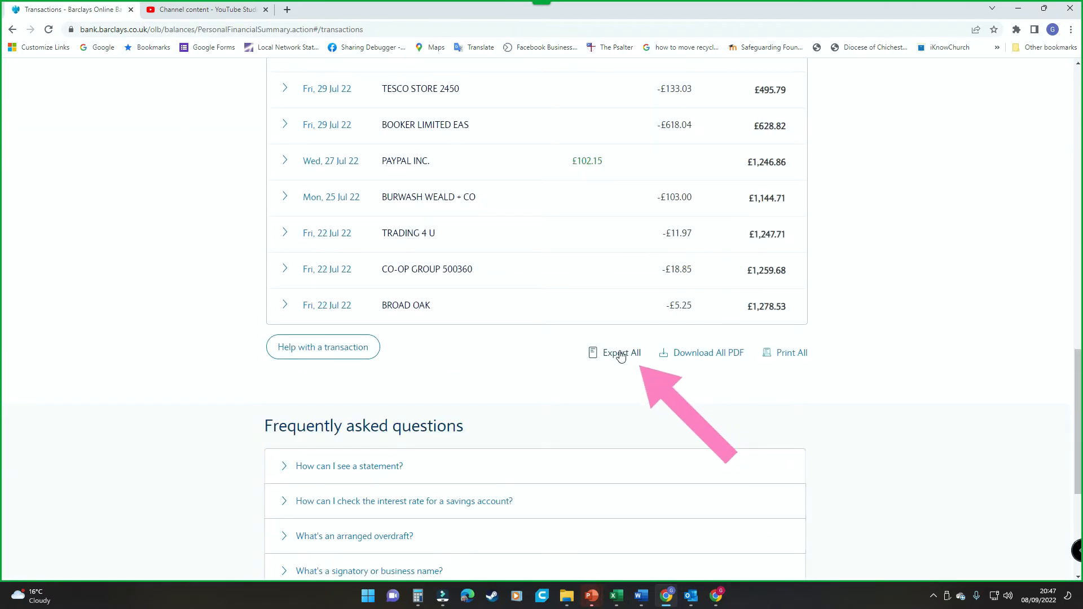
pyautogui.click(621, 357)
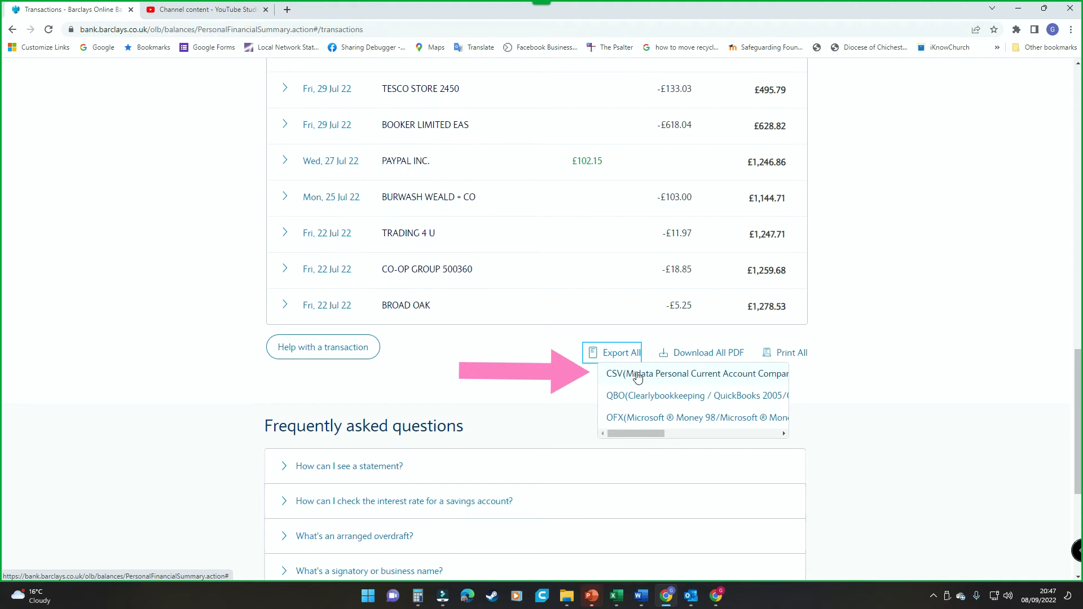
pyautogui.click(638, 374)
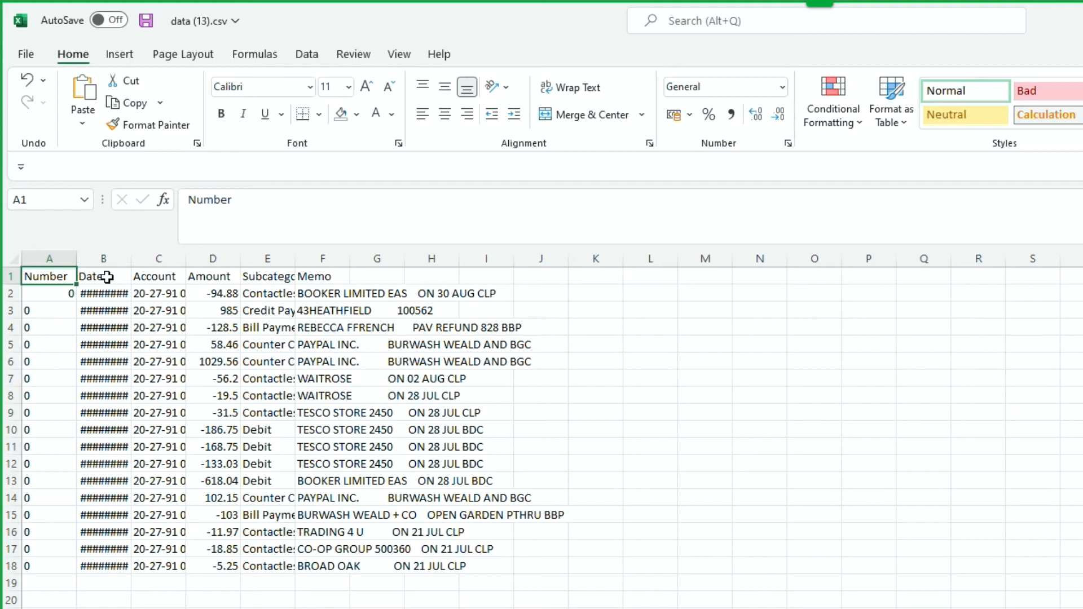
# Widen the Date column to fit its dates and sort the range B1:G18 from oldest to newest.
pyautogui.doubleClick(131, 258)
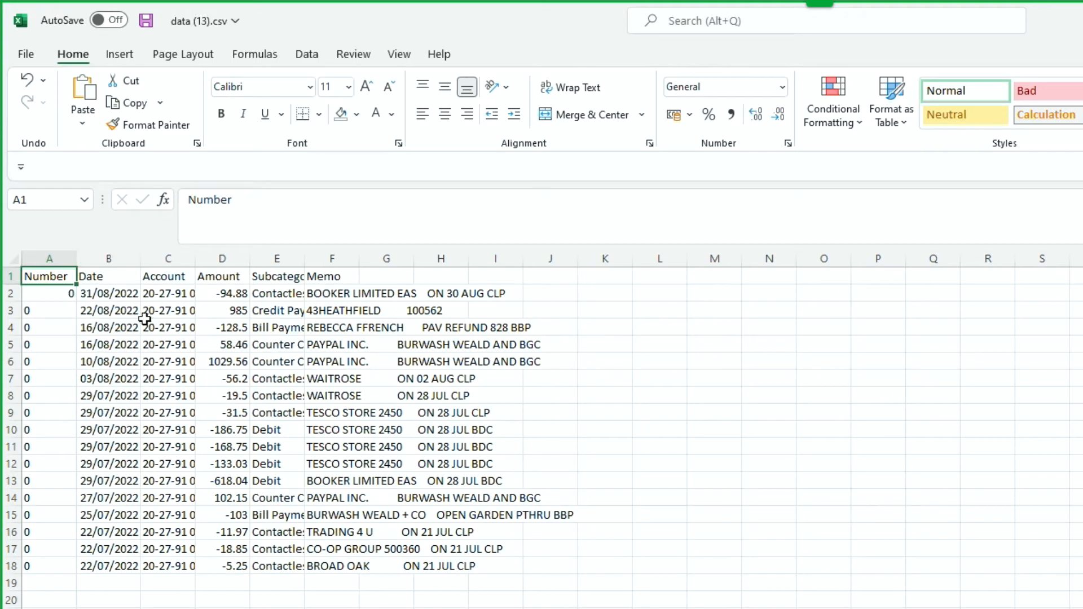
pyautogui.click(140, 266)
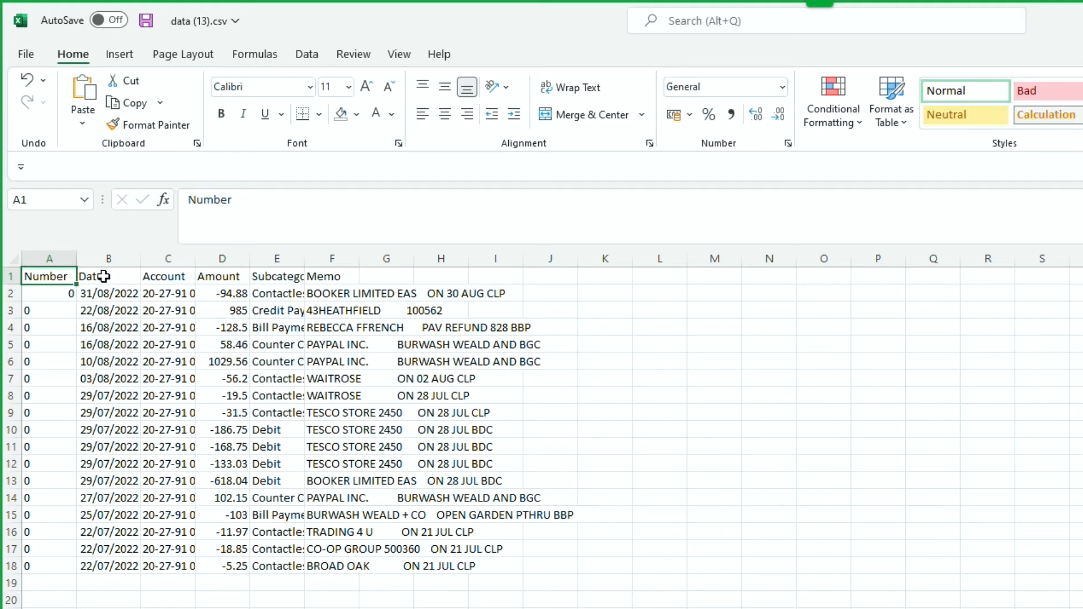
pyautogui.moveTo(91, 275); pyautogui.dragTo(406, 570)
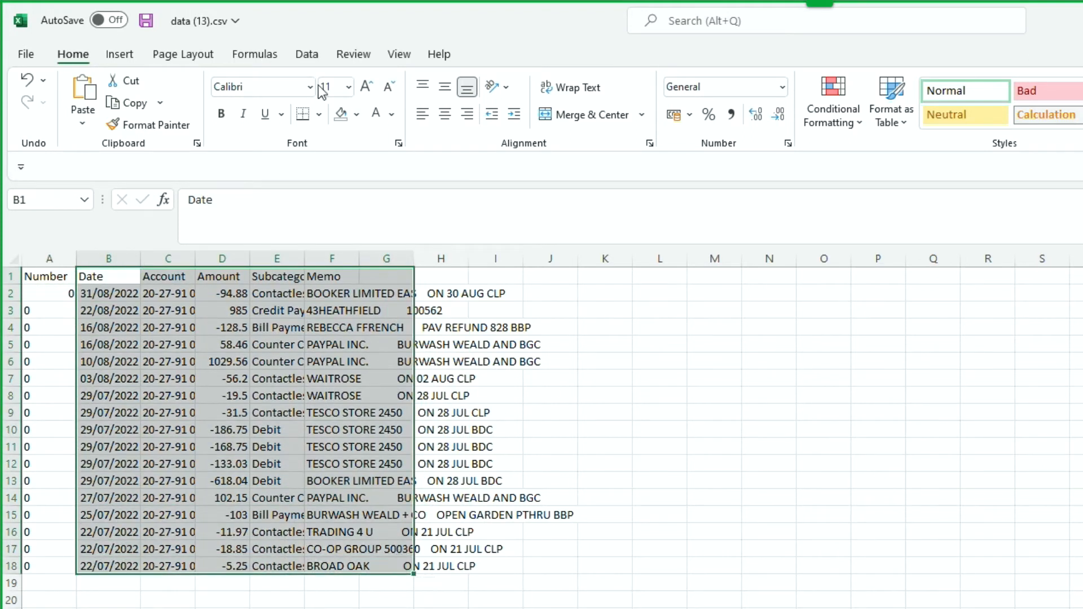
pyautogui.click(307, 56)
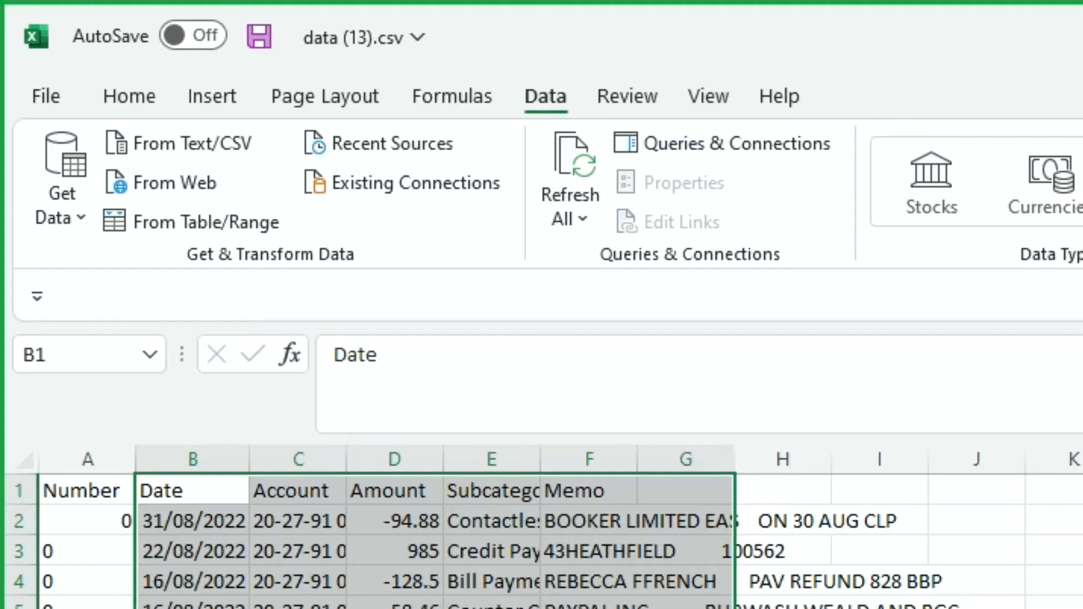
pyautogui.click(732, 90)
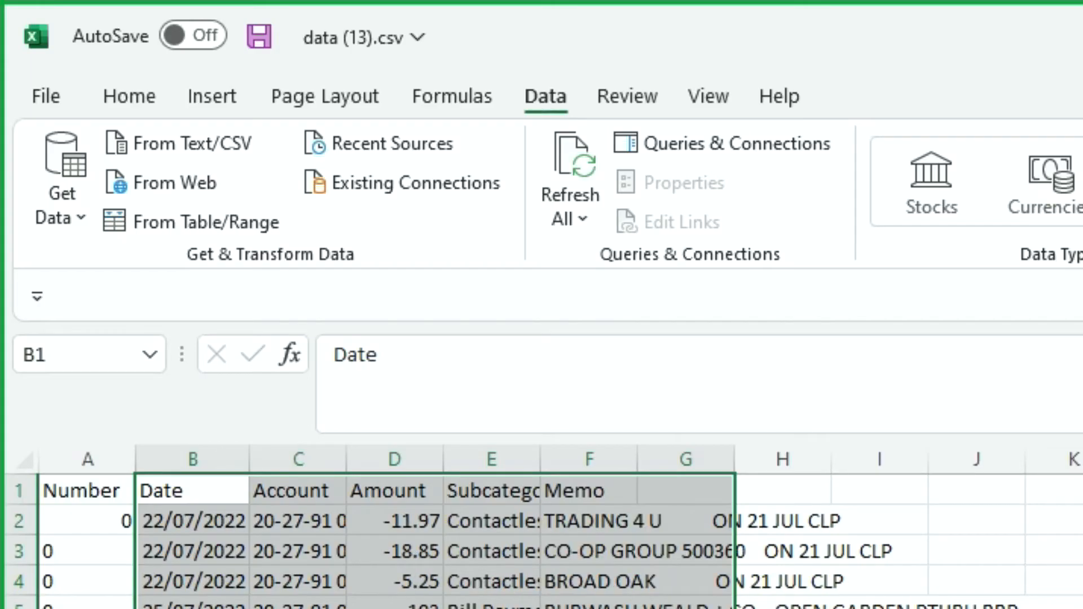
# Compare the 22/07/2022 transactions in the export with the last Bar RandP entries and select the 25/07/2022 date cell.
pyautogui.click(212, 523)
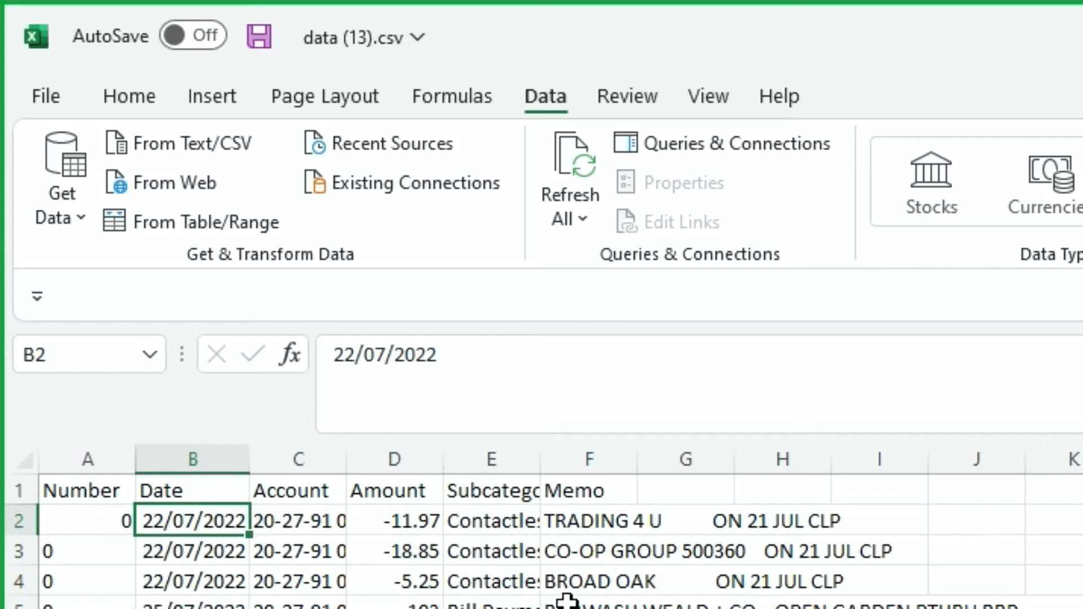
pyautogui.click(426, 522)
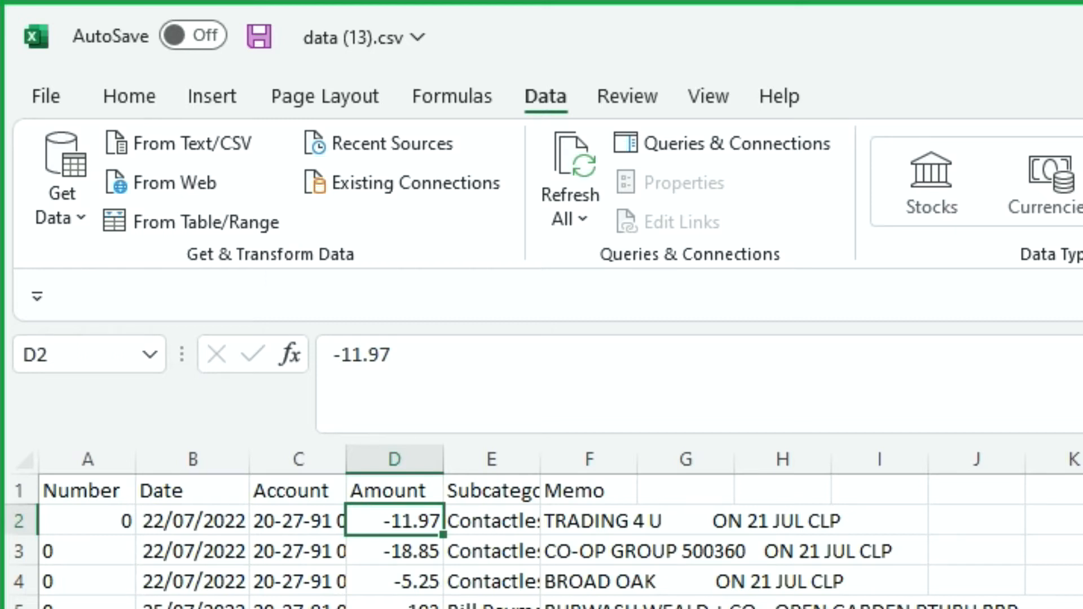
pyautogui.hotkey('alt', 'Tab')
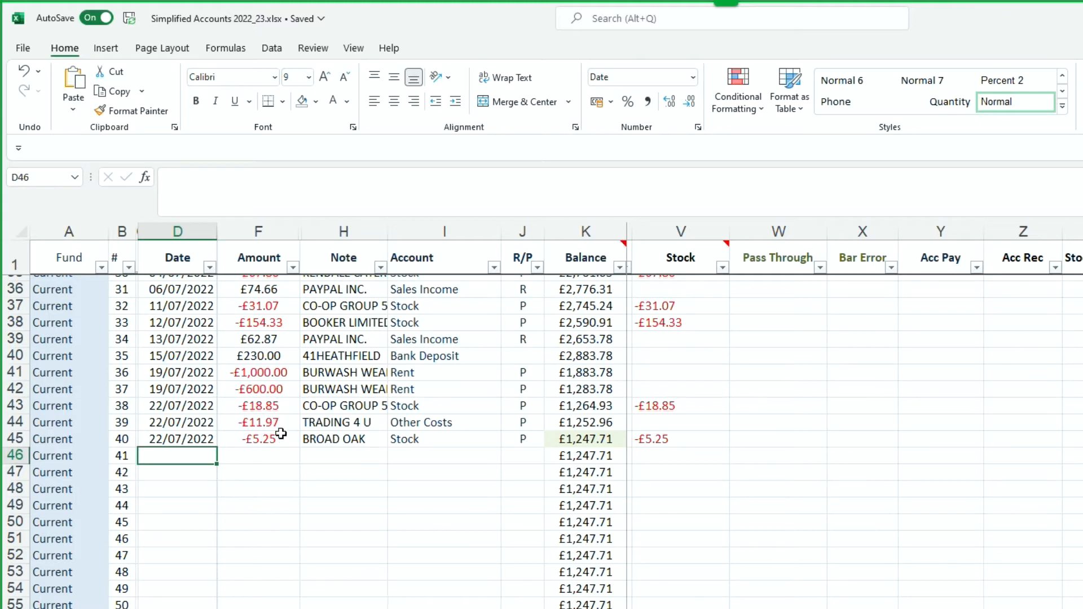
pyautogui.hotkey('alt', 'Tab')
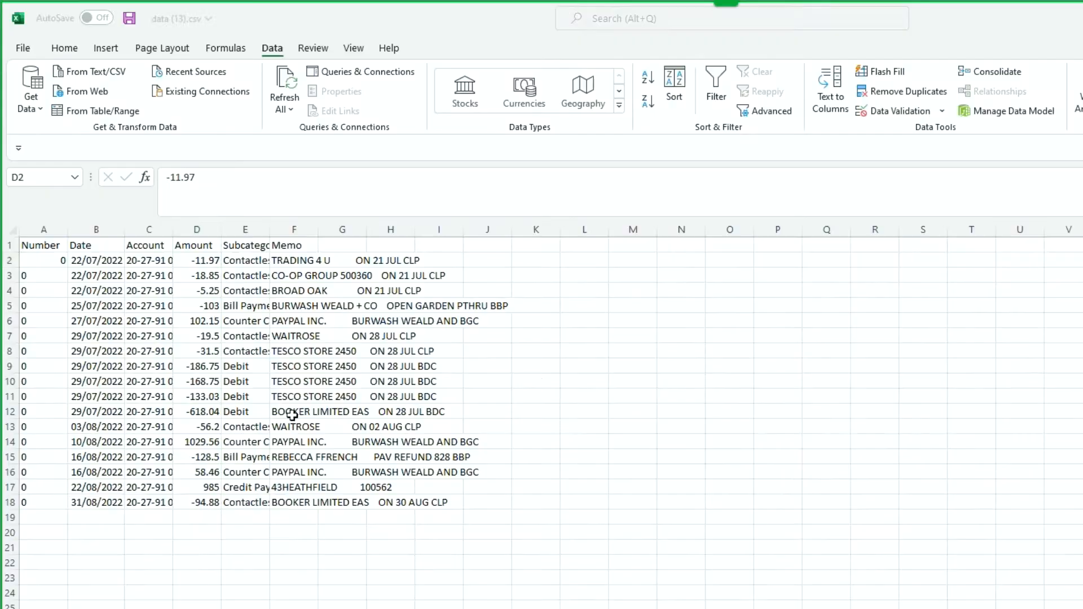
pyautogui.moveTo(217, 261); pyautogui.dragTo(222, 290)
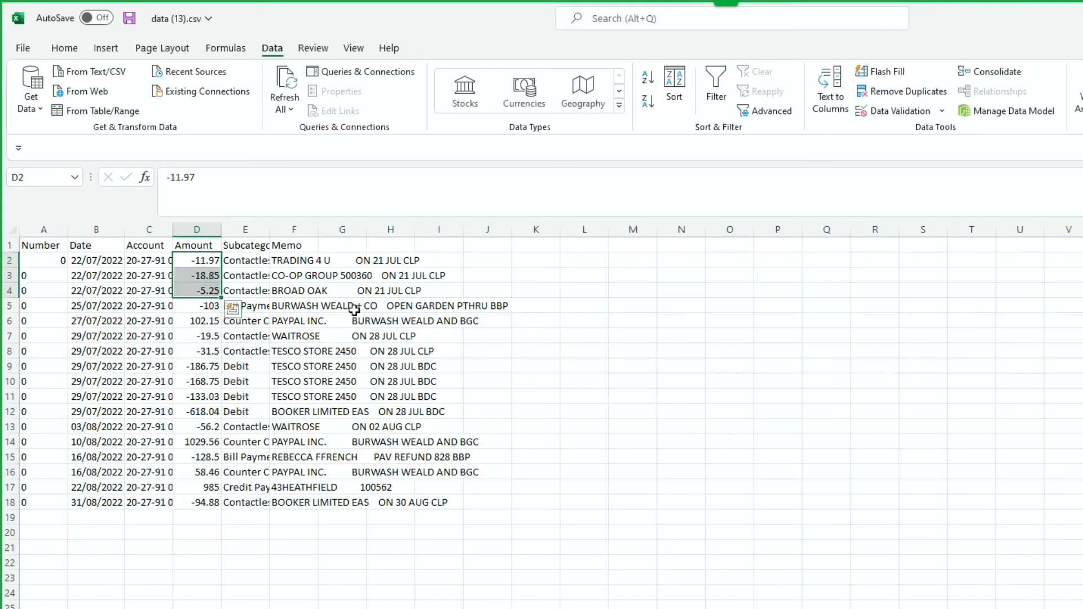
pyautogui.click(87, 306)
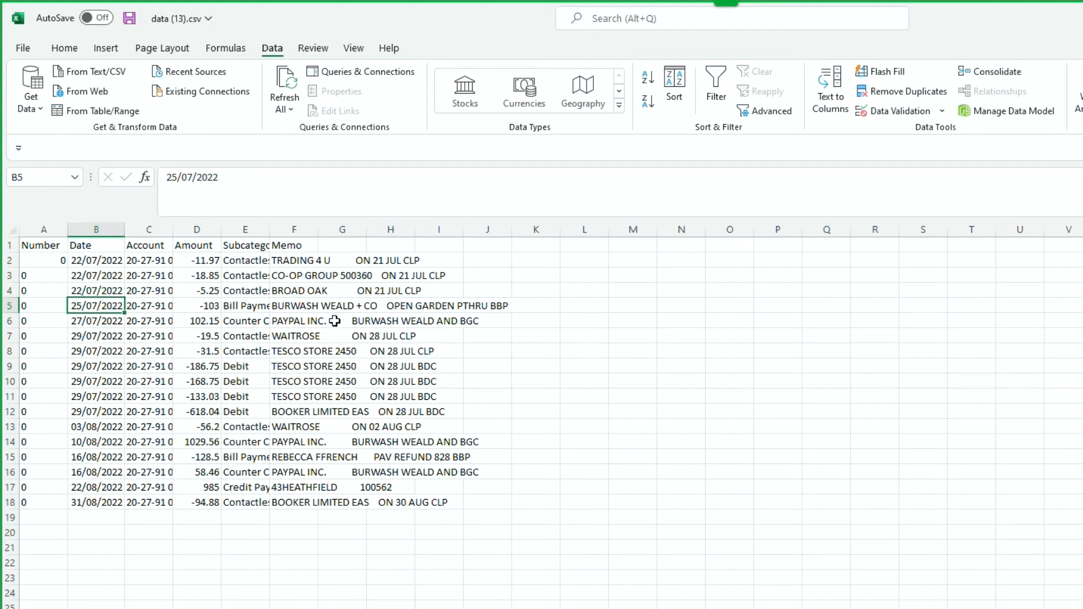
# Copy the new transactions in B5:F18 of the CSV export and paste them as values from D46 in the Simplified Accounts 2022_23 workbook.
pyautogui.moveTo(90, 306); pyautogui.dragTo(238, 499)
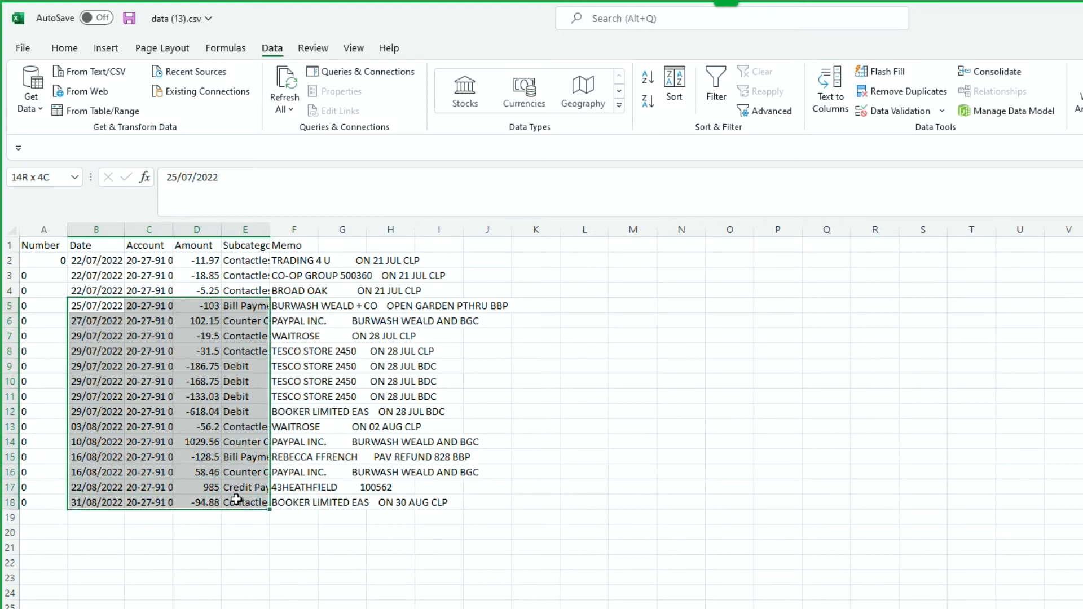
pyautogui.moveTo(234, 499); pyautogui.dragTo(282, 500)
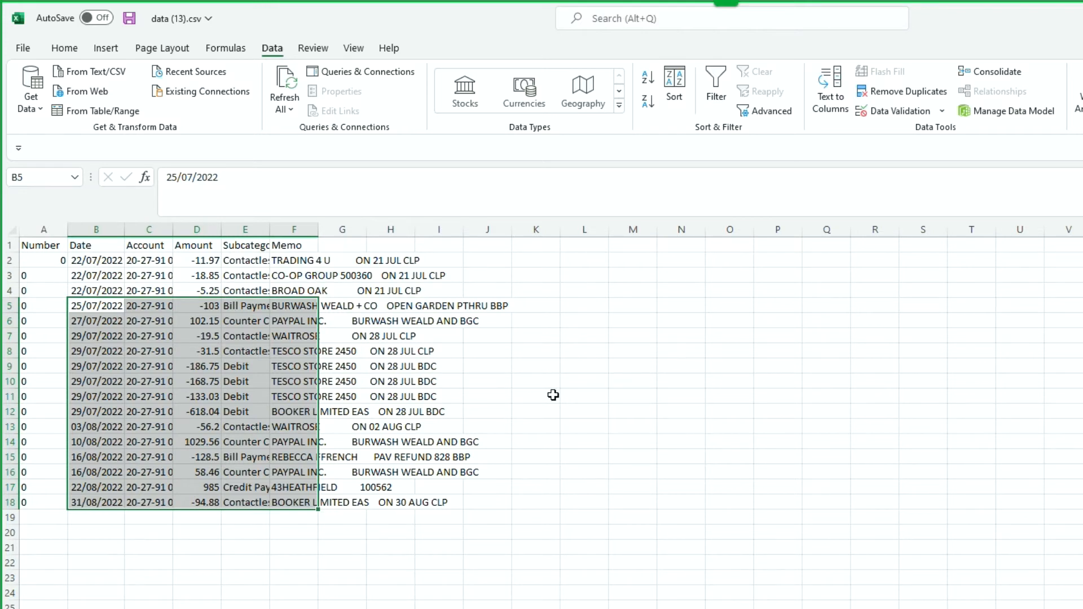
pyautogui.hotkey('ctrl', 'c')
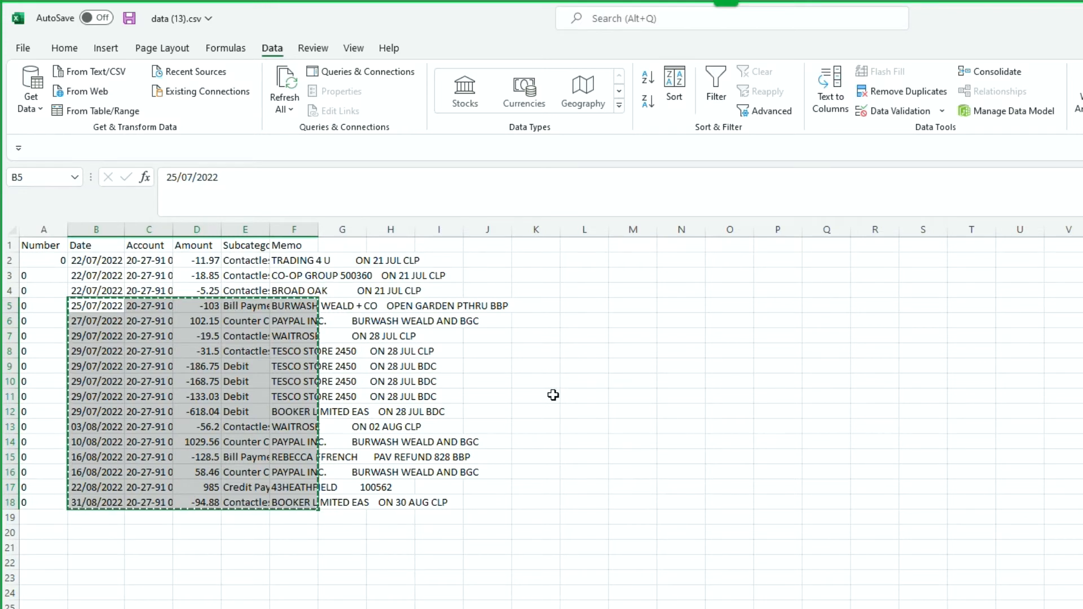
pyautogui.click(65, 49)
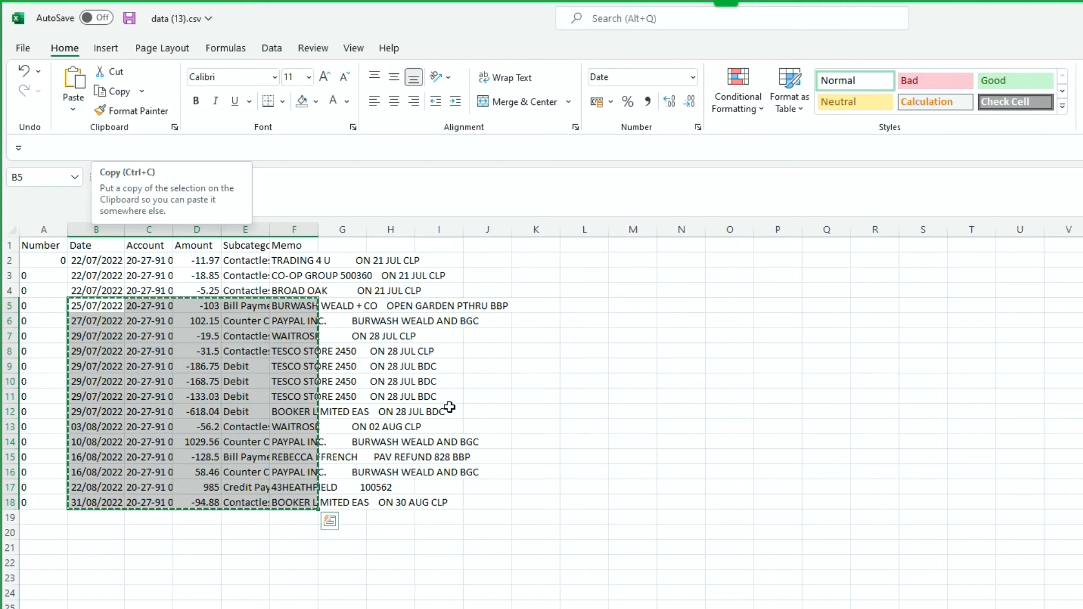
pyautogui.hotkey('alt', 'Tab')
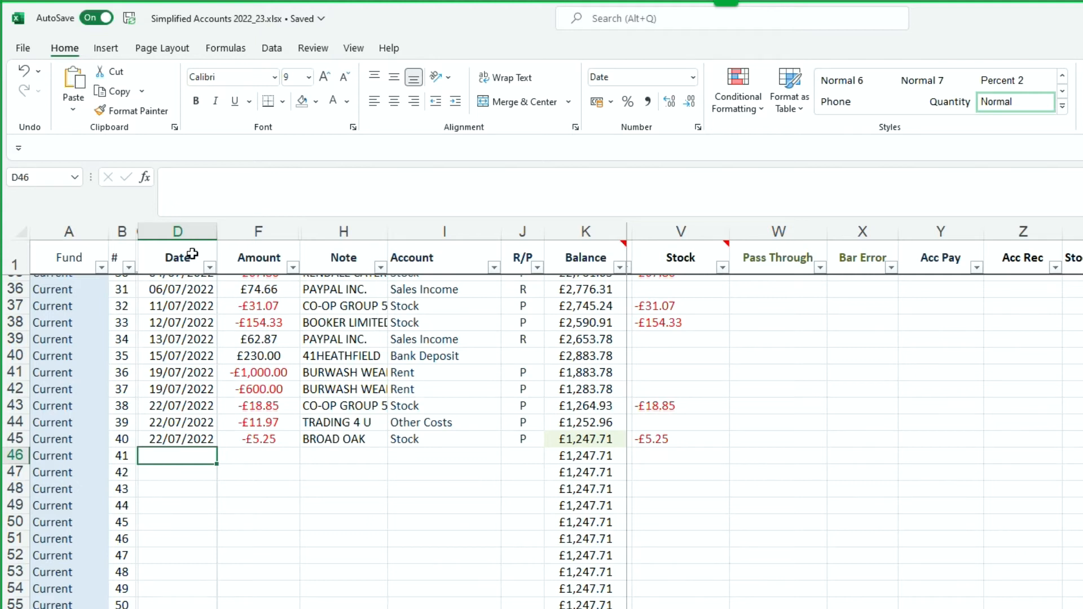
pyautogui.click(78, 110)
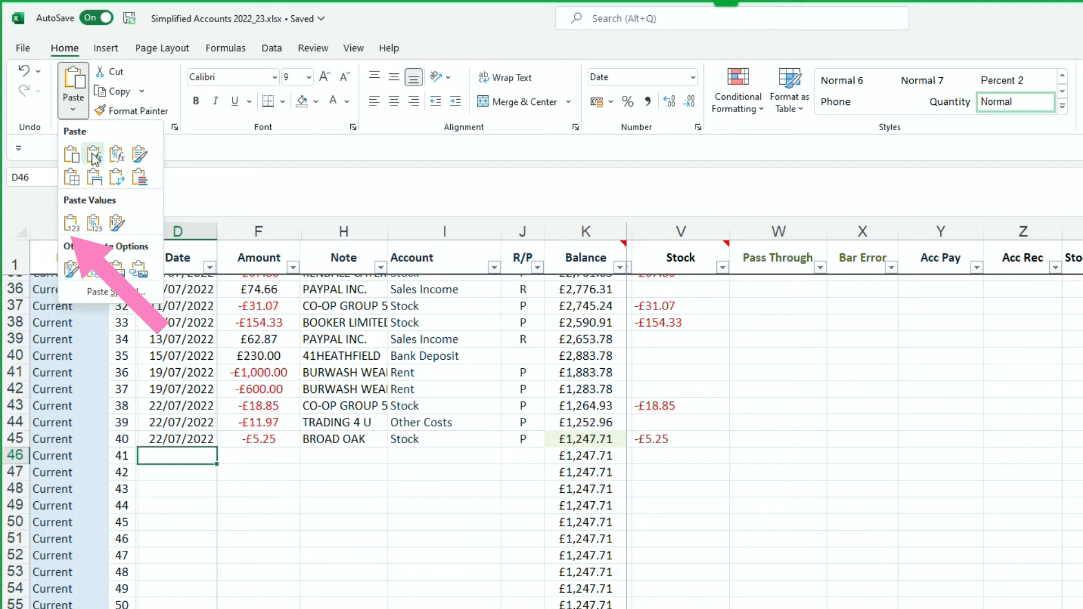
pyautogui.click(70, 223)
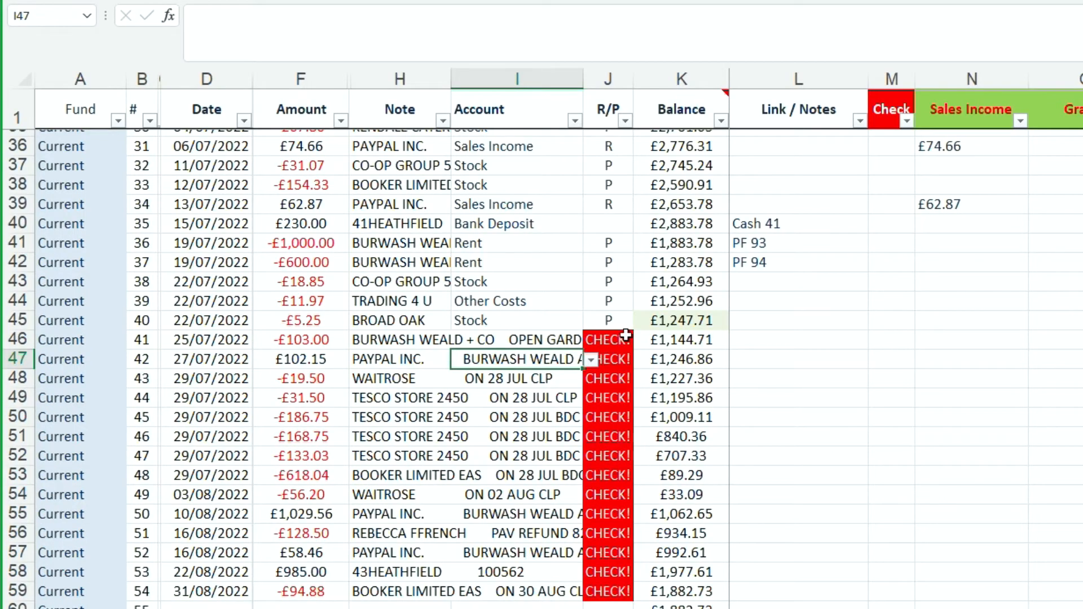
# Assign the Pass Through account to the 25/07/2022 open garden payment in I46 and the 27/07/2022 PayPal receipt in I47.
pyautogui.click(535, 340)
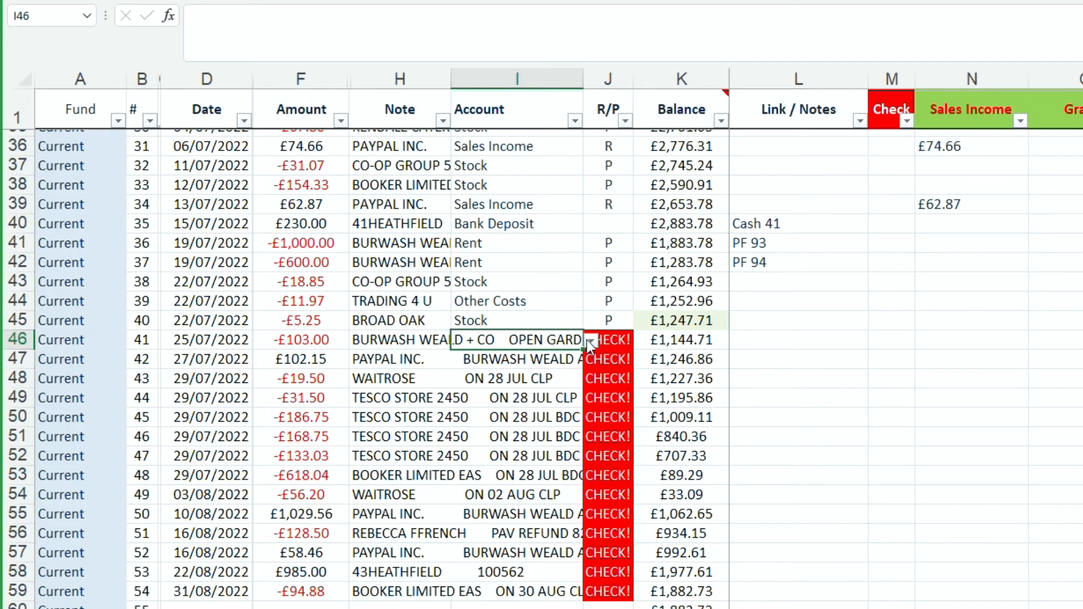
pyautogui.moveTo(417, 343); pyautogui.dragTo(417, 361)
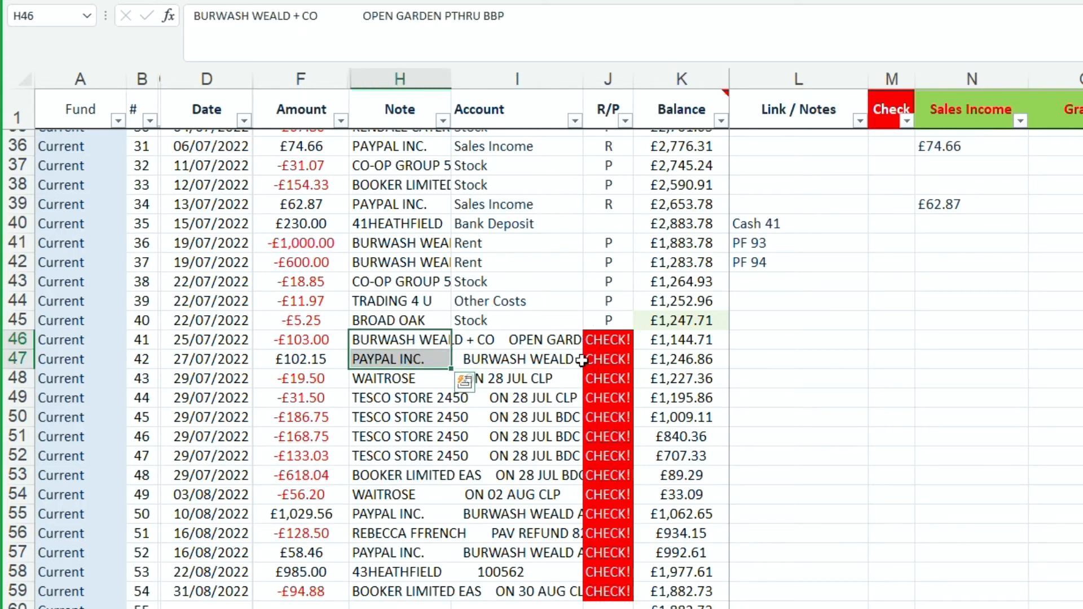
pyautogui.click(476, 339)
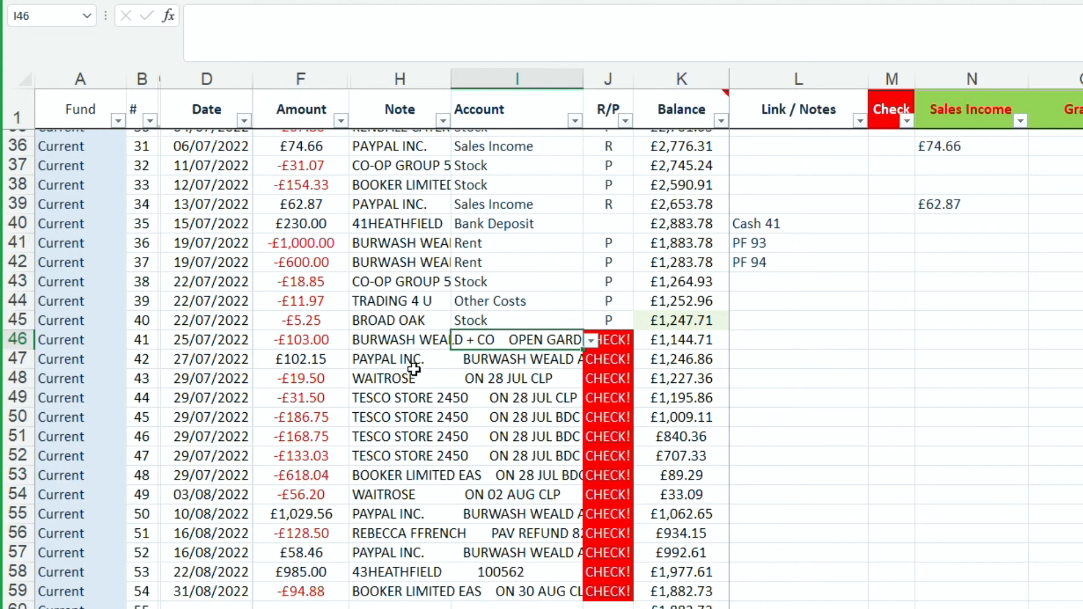
pyautogui.click(590, 342)
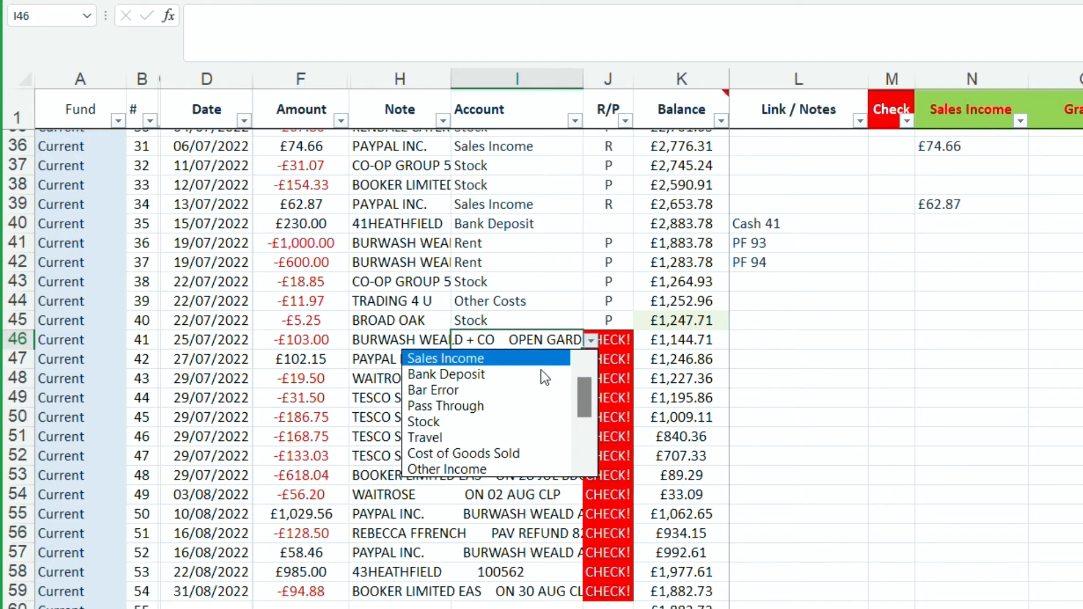
pyautogui.click(489, 406)
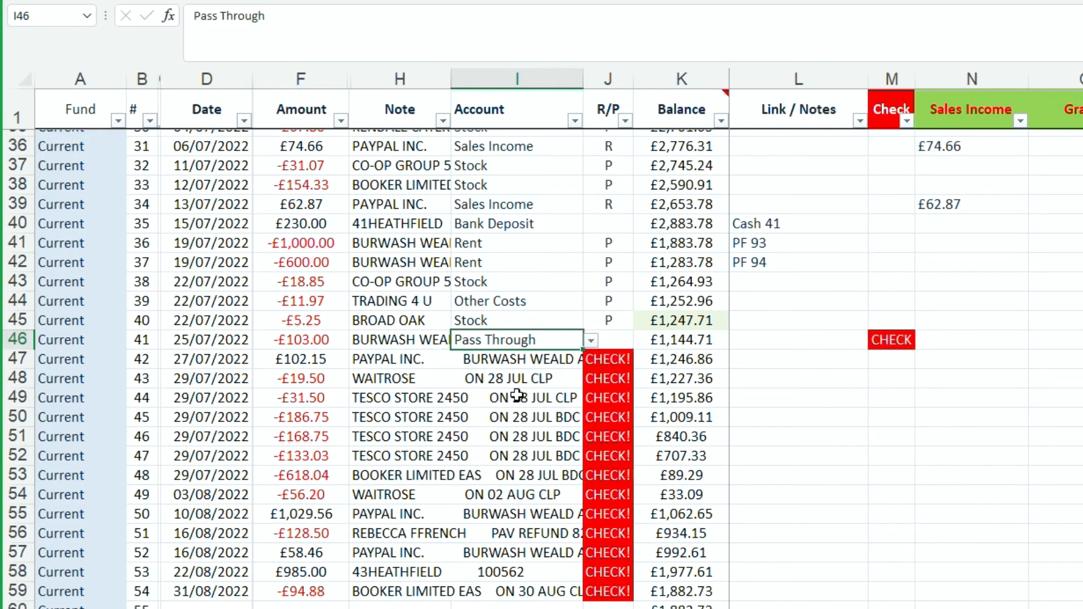
pyautogui.click(515, 364)
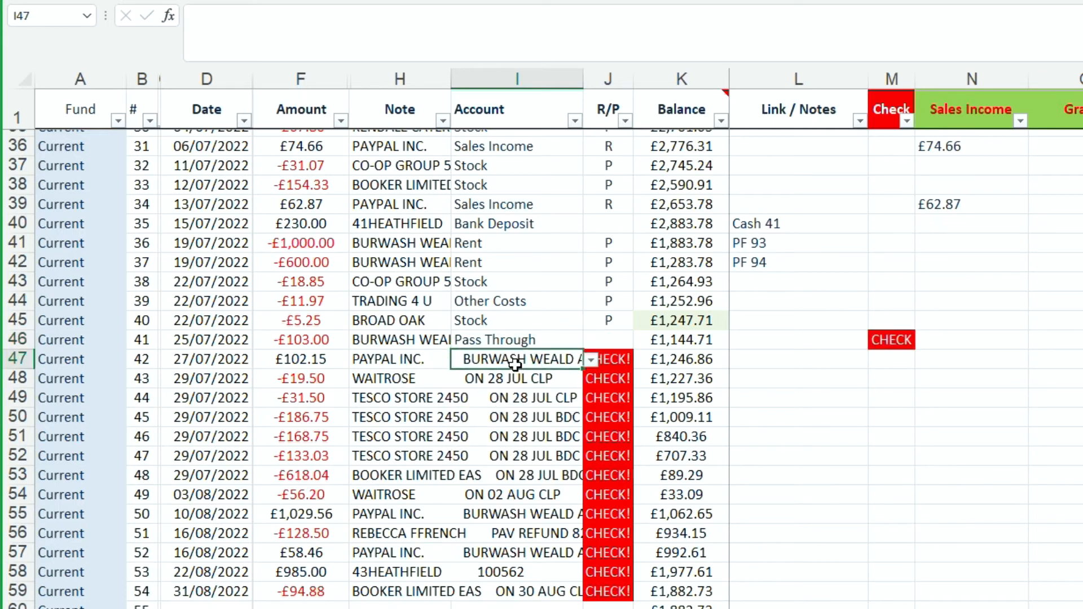
pyautogui.click(591, 360)
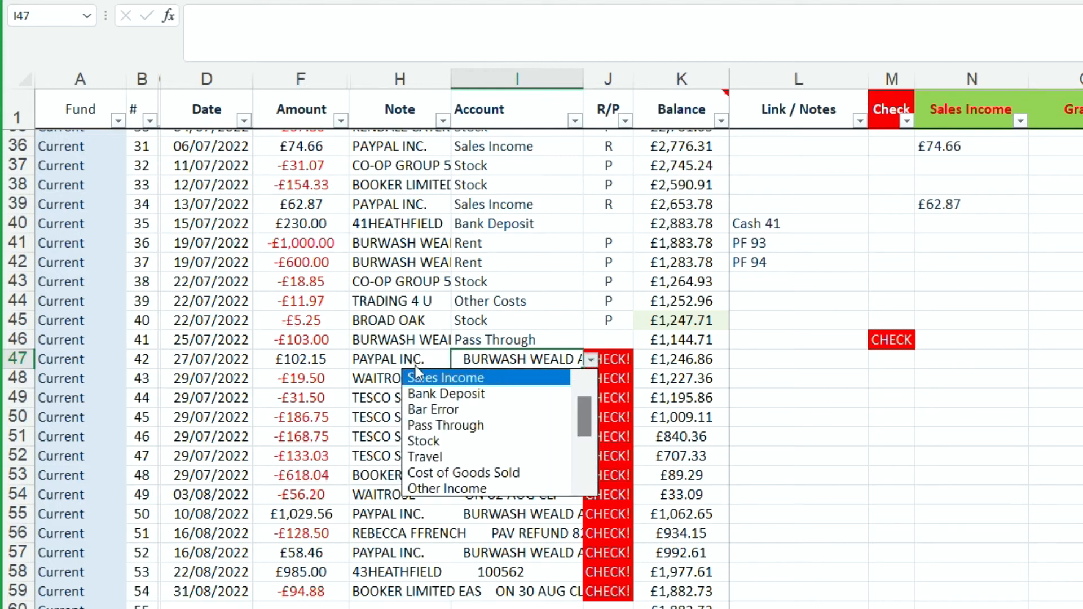
pyautogui.click(461, 426)
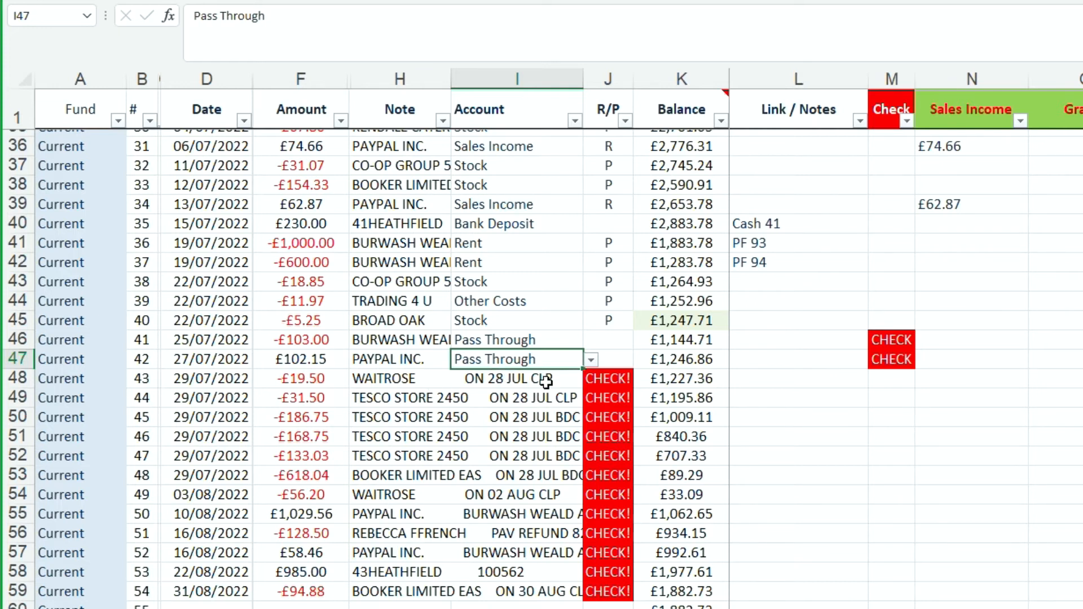
# Set the account of the 29/07/2022 Waitrose payment in I48 to Stock and fill it down to I54.
pyautogui.click(509, 380)
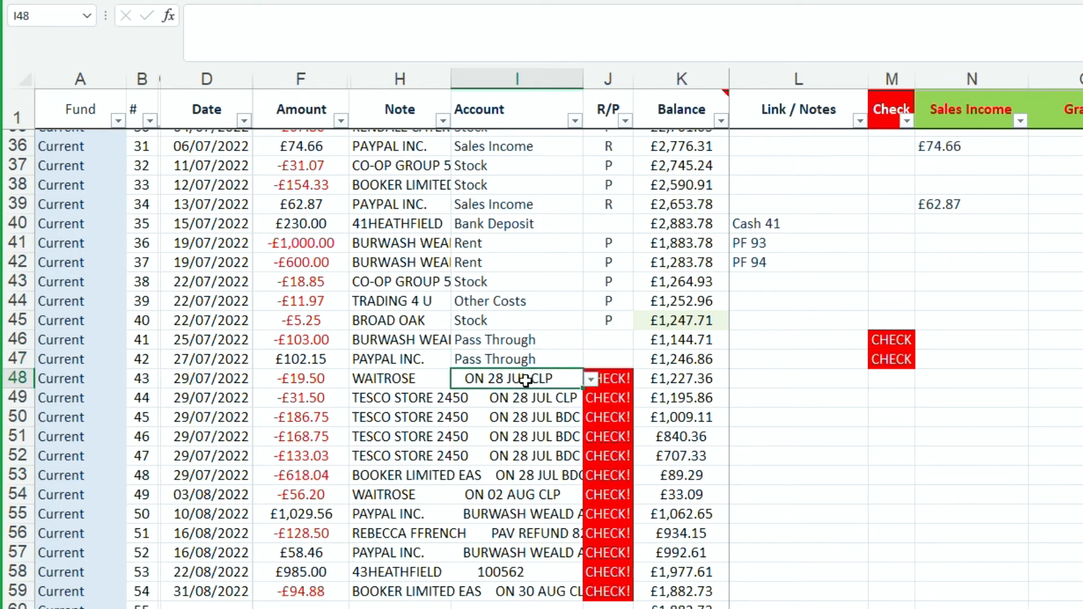
pyautogui.click(590, 380)
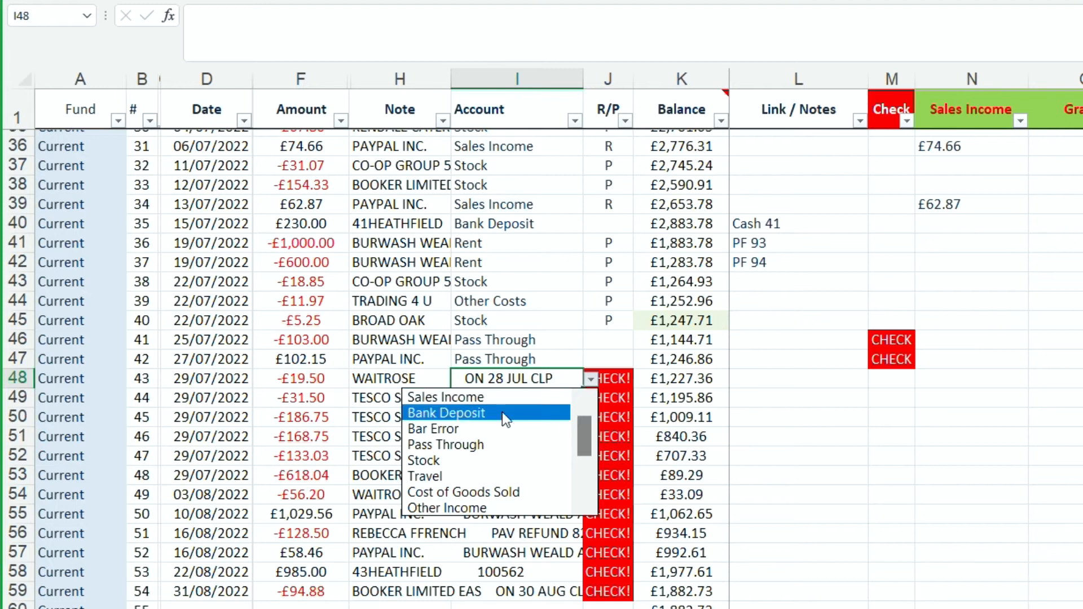
pyautogui.click(450, 459)
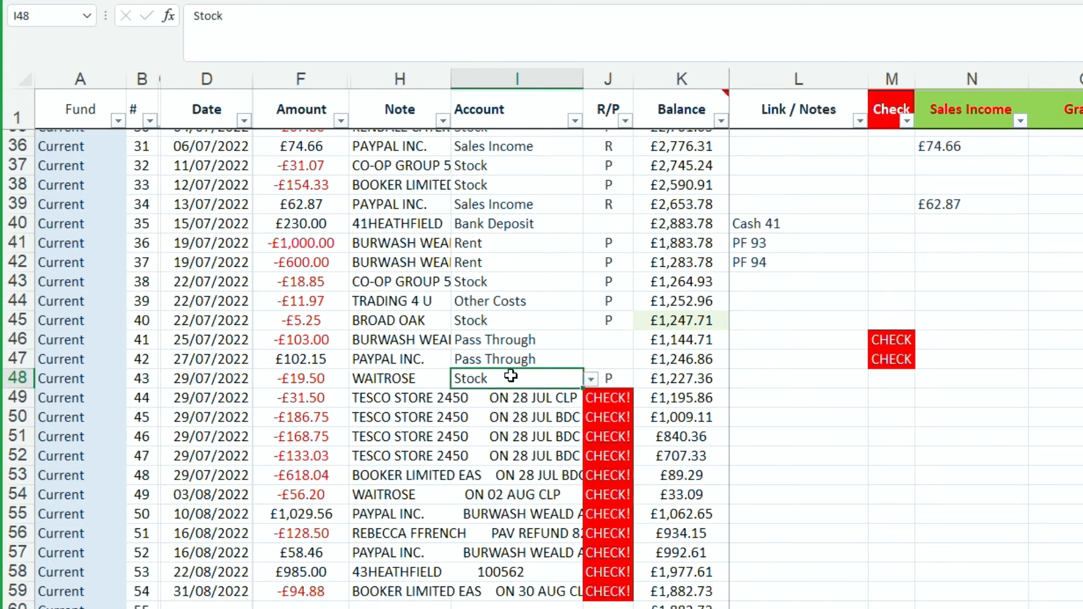
pyautogui.moveTo(512, 385); pyautogui.dragTo(531, 493)
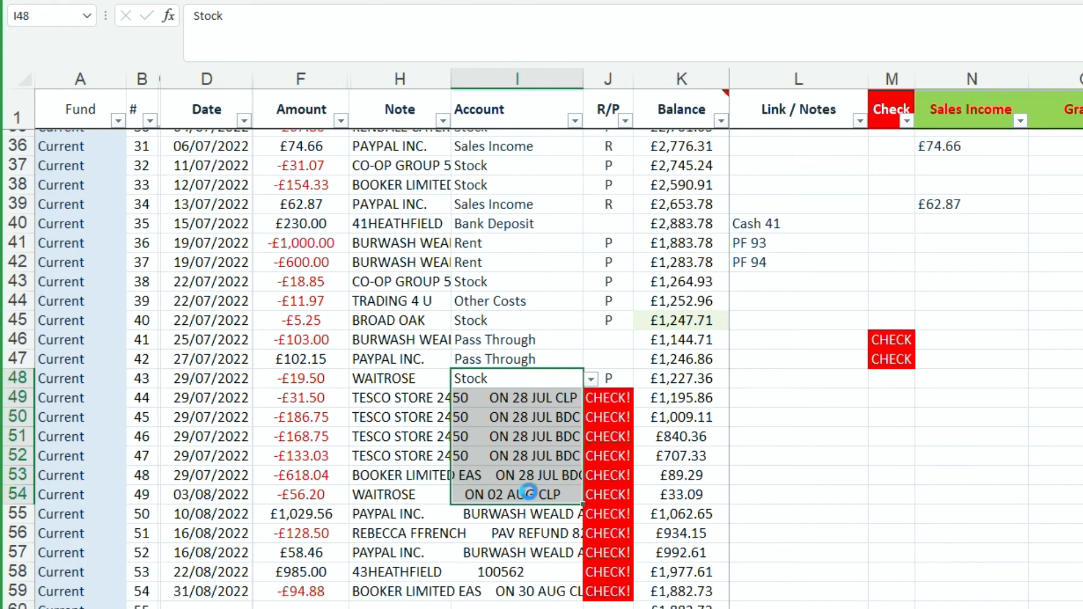
pyautogui.hotkey('ctrl', 'd')
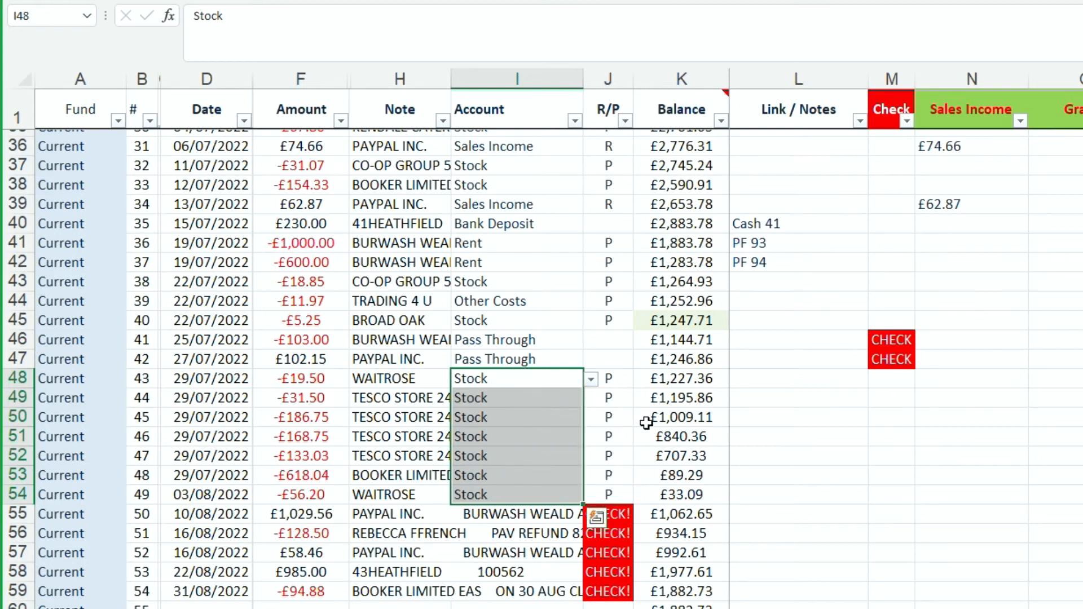
# Set the account of the 10/08/2022 PayPal receipt in I55 to Sales Income.
pyautogui.click(525, 511)
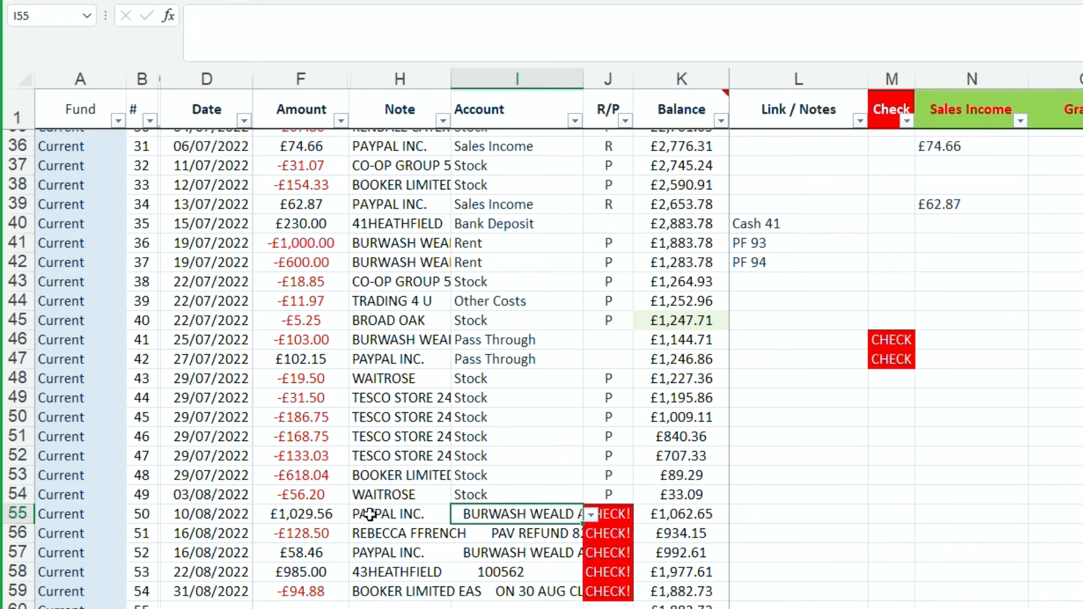
pyautogui.click(590, 514)
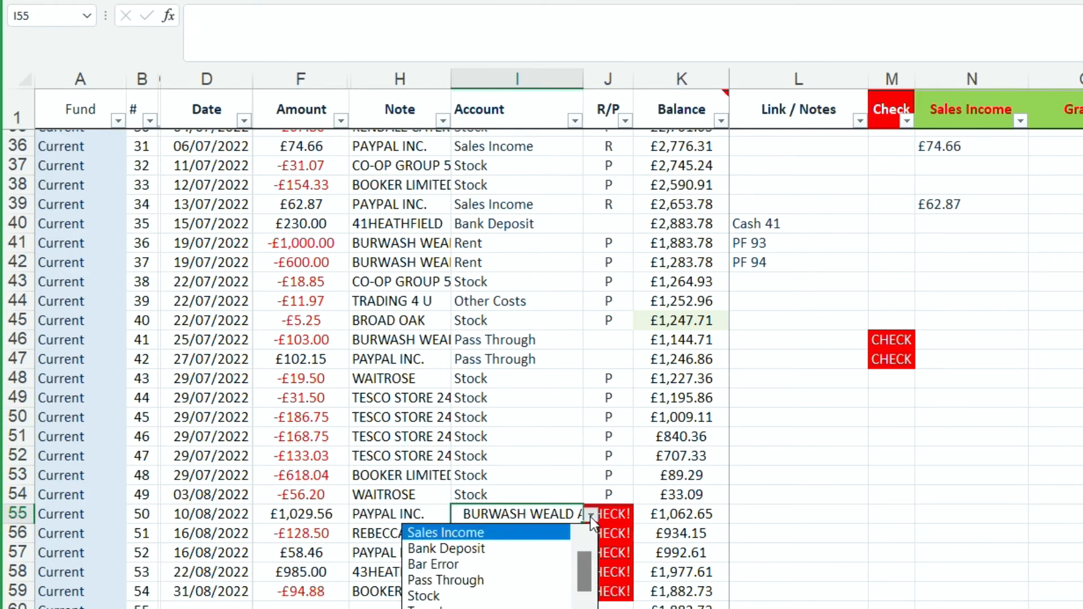
pyautogui.click(475, 530)
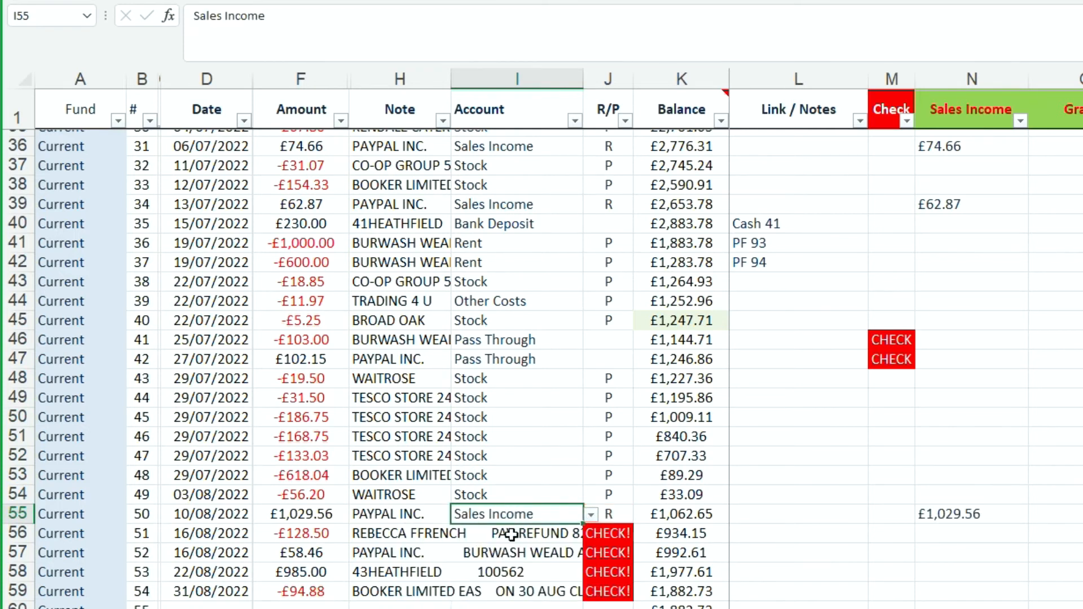
# Check the amount and note of the 16/08/2022 refund payment in row 56 and set its account to Sales Income.
pyautogui.click(502, 534)
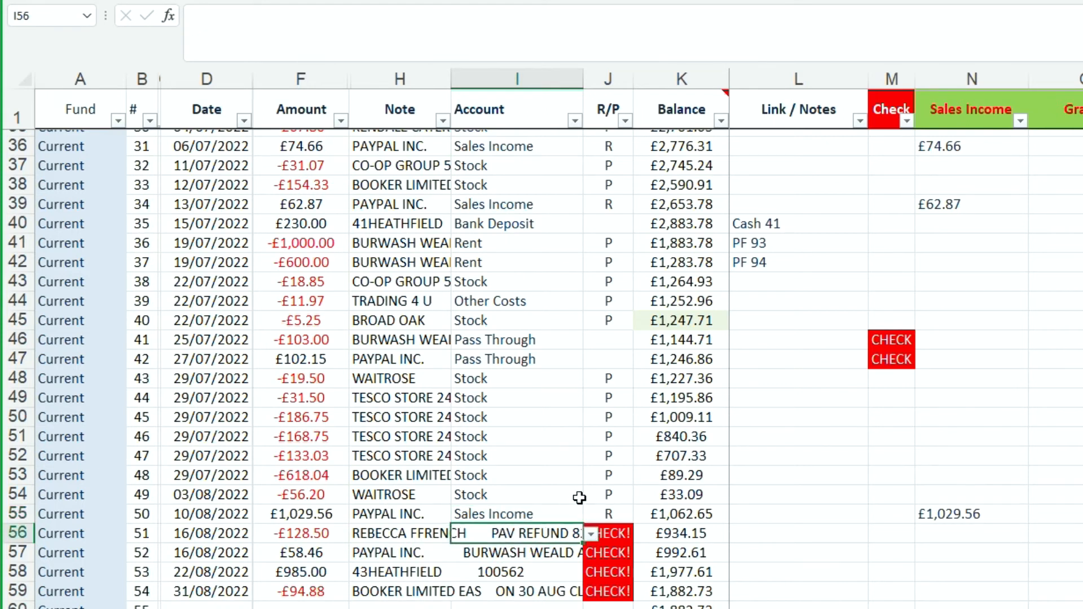
pyautogui.click(316, 516)
pyautogui.click(317, 536)
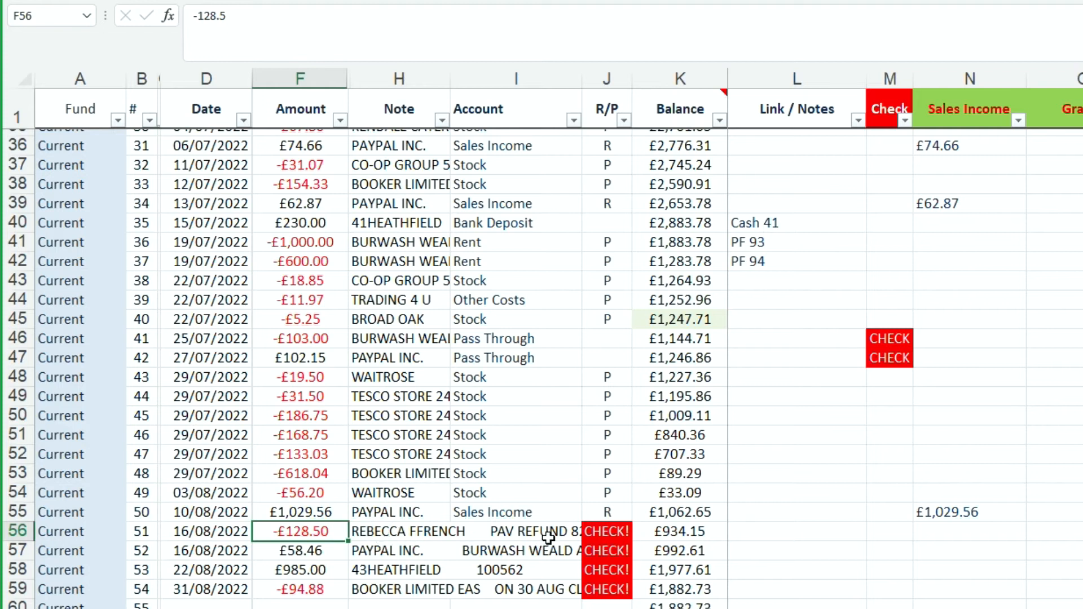
pyautogui.click(522, 532)
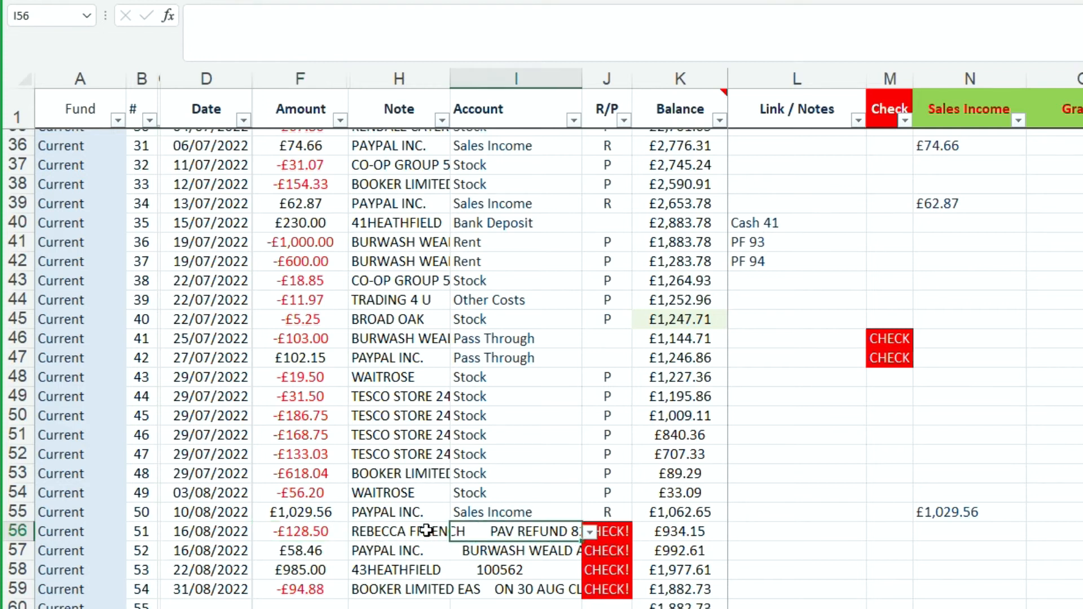
pyautogui.click(406, 533)
pyautogui.click(562, 530)
pyautogui.click(589, 532)
pyautogui.click(505, 551)
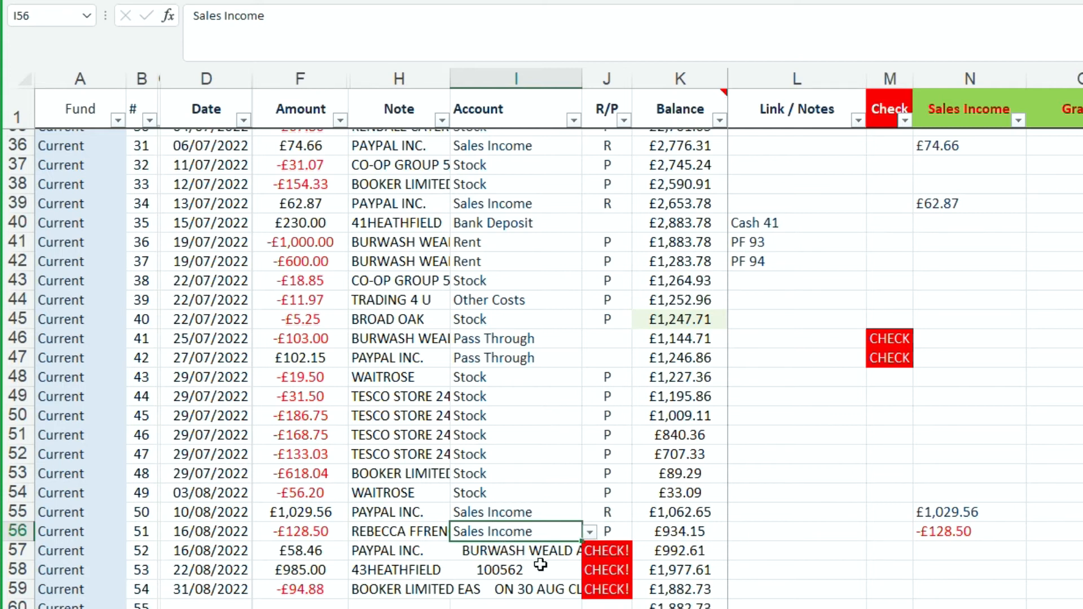
# Fill the Sales Income account from I56 down to the 16/08/2022 PayPal receipt in I57.
pyautogui.click(515, 550)
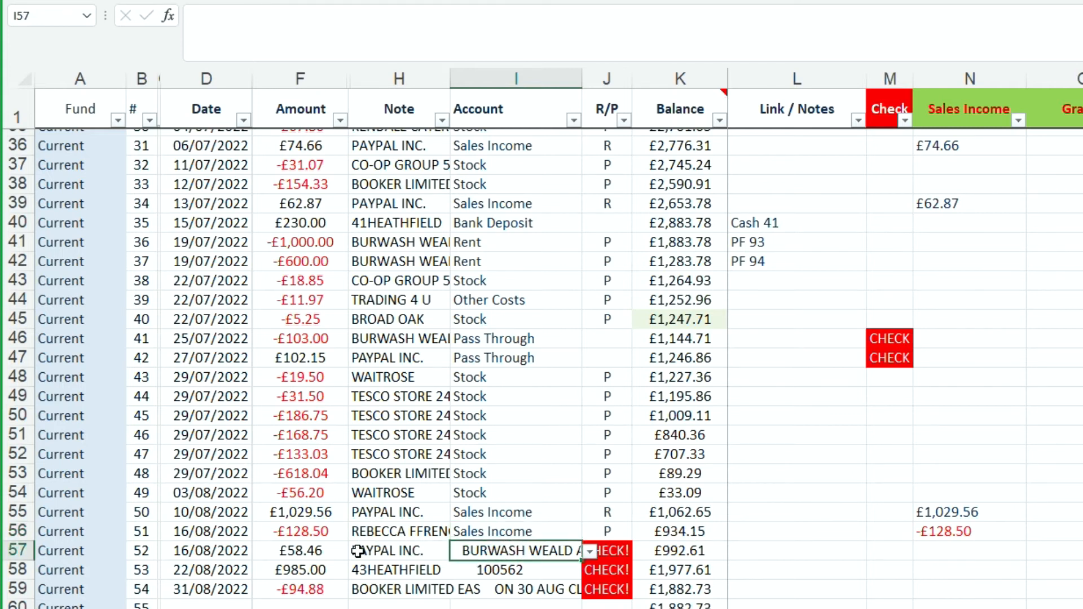
pyautogui.click(508, 531)
pyautogui.moveTo(516, 531); pyautogui.dragTo(520, 548)
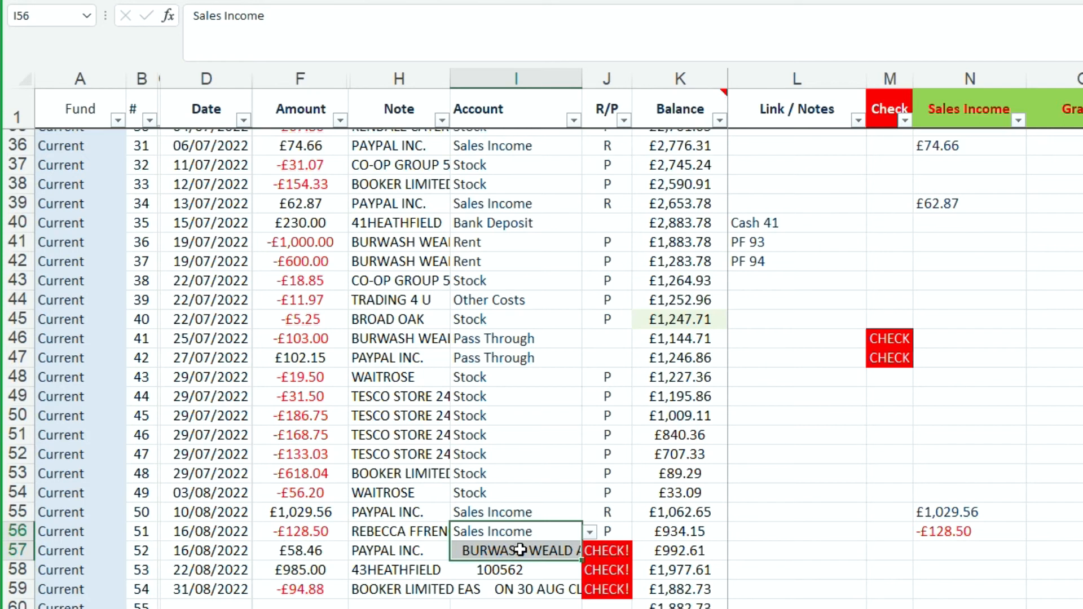
pyautogui.hotkey('ctrl', 'd')
# Compare the 22/08/2022 note in H58 with the 15/07/2022 deposit note in H40, and set the account in I58 to Bank Deposit.
pyautogui.click(445, 569)
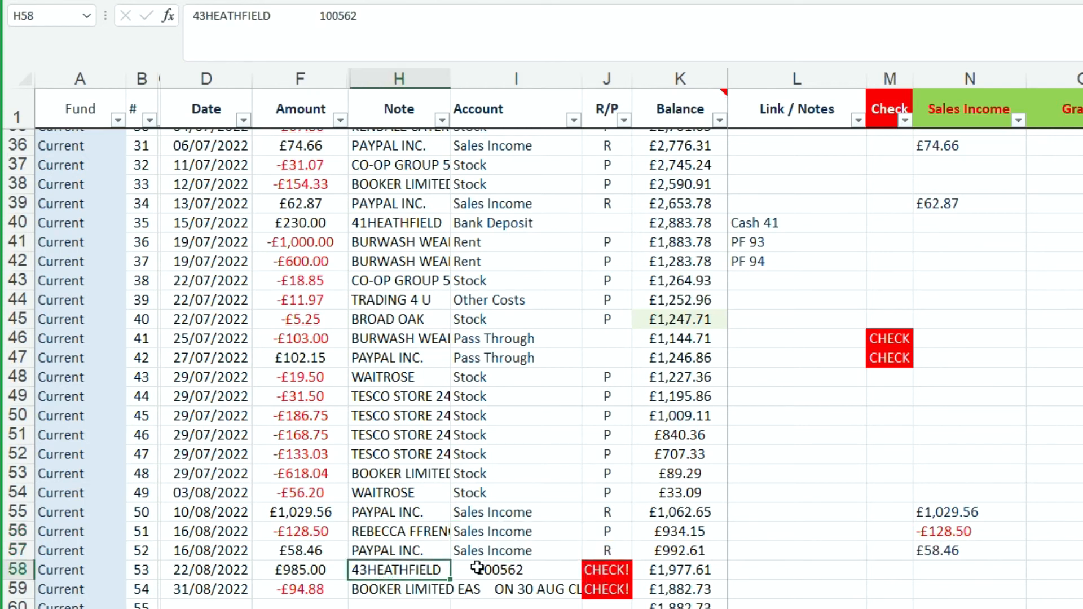
pyautogui.click(400, 223)
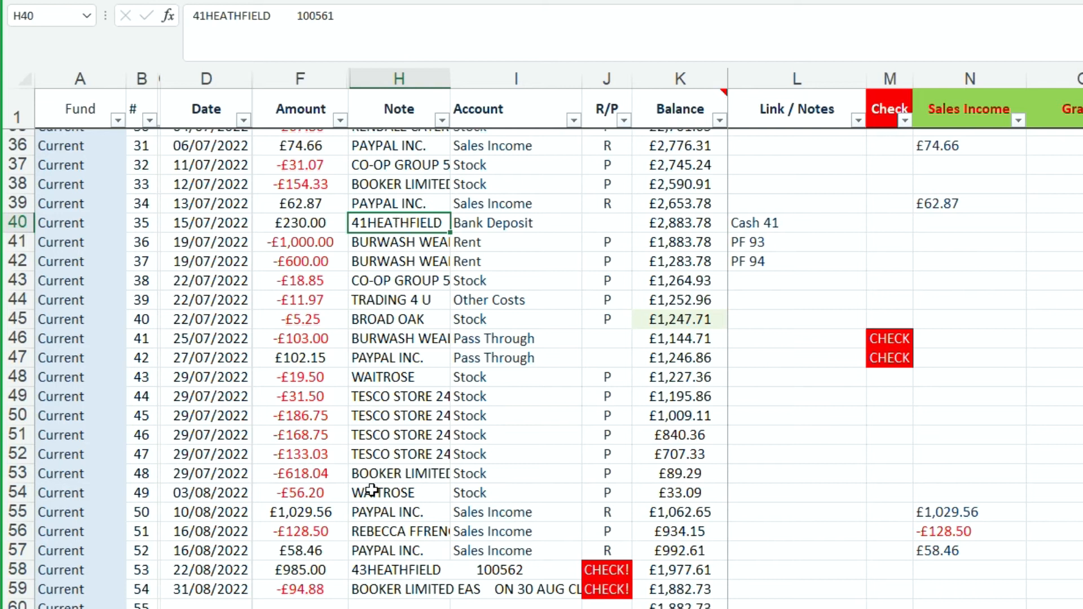
pyautogui.click(383, 570)
pyautogui.click(405, 225)
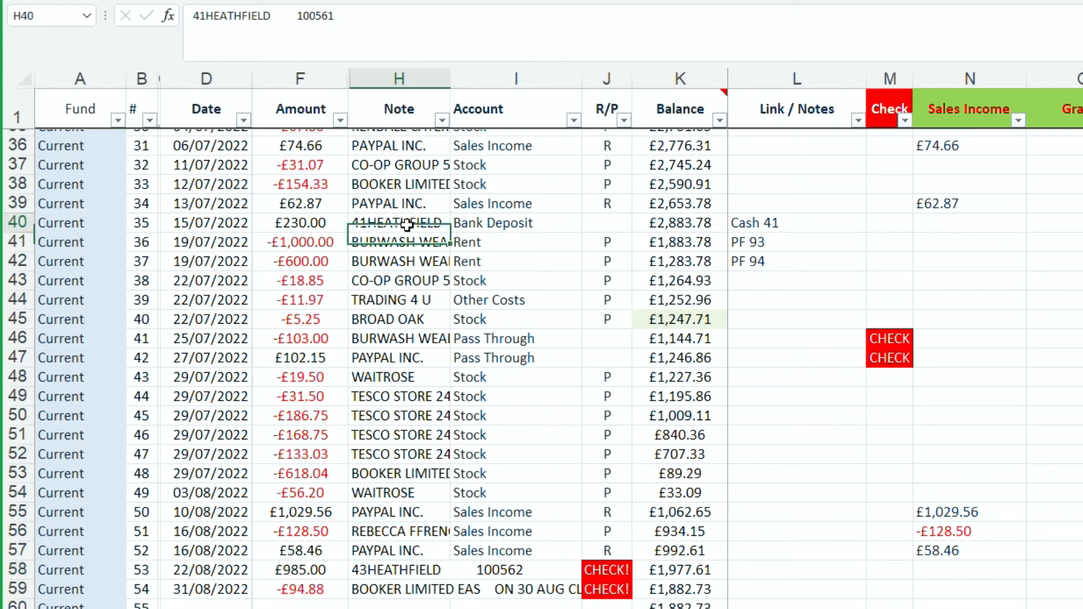
pyautogui.click(420, 567)
pyautogui.click(497, 570)
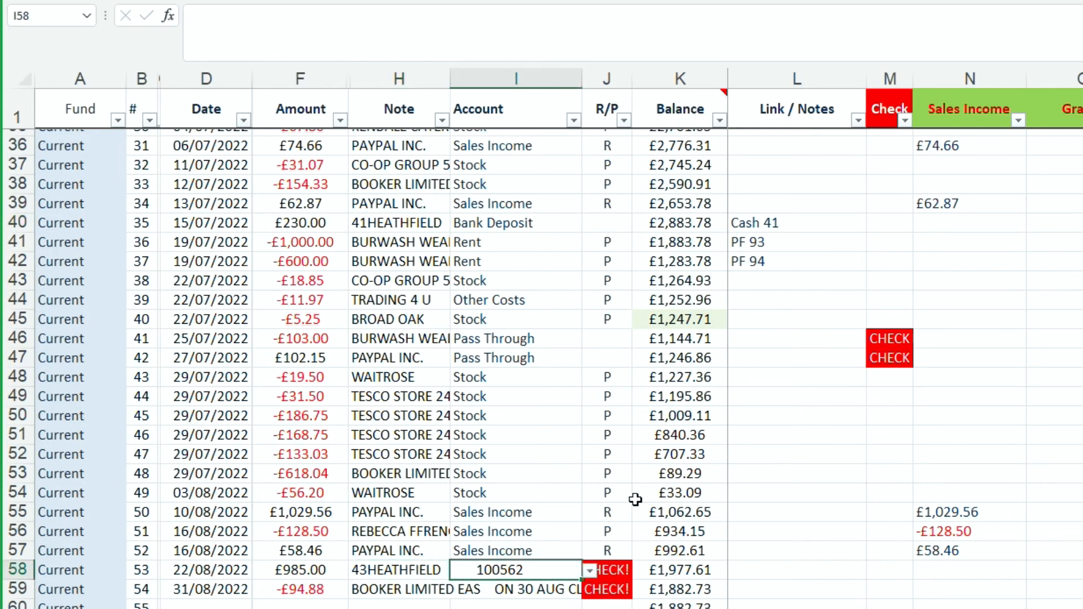
pyautogui.click(592, 576)
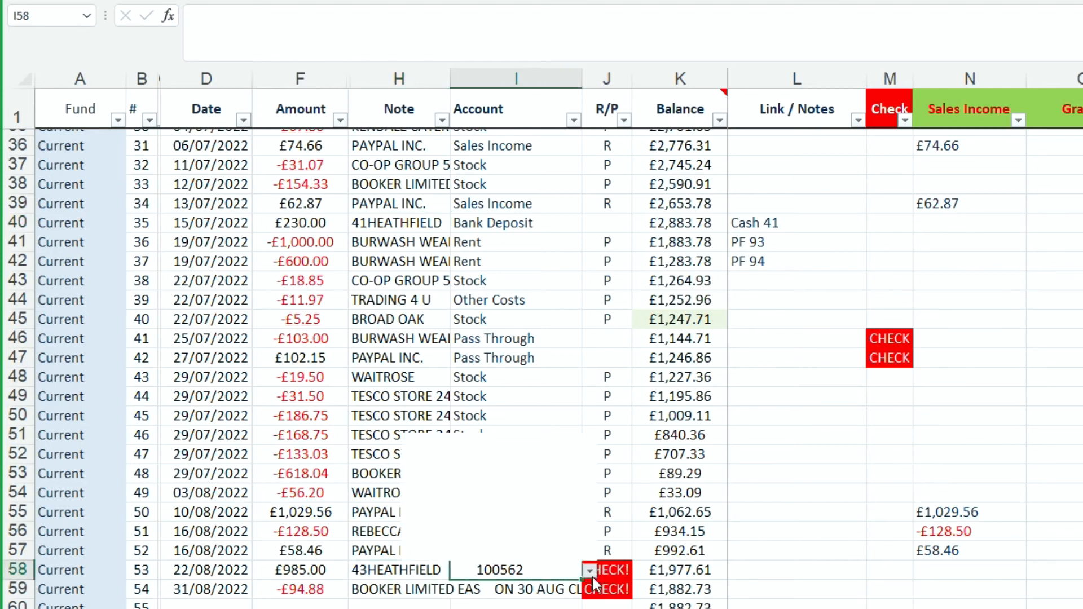
pyautogui.click(484, 460)
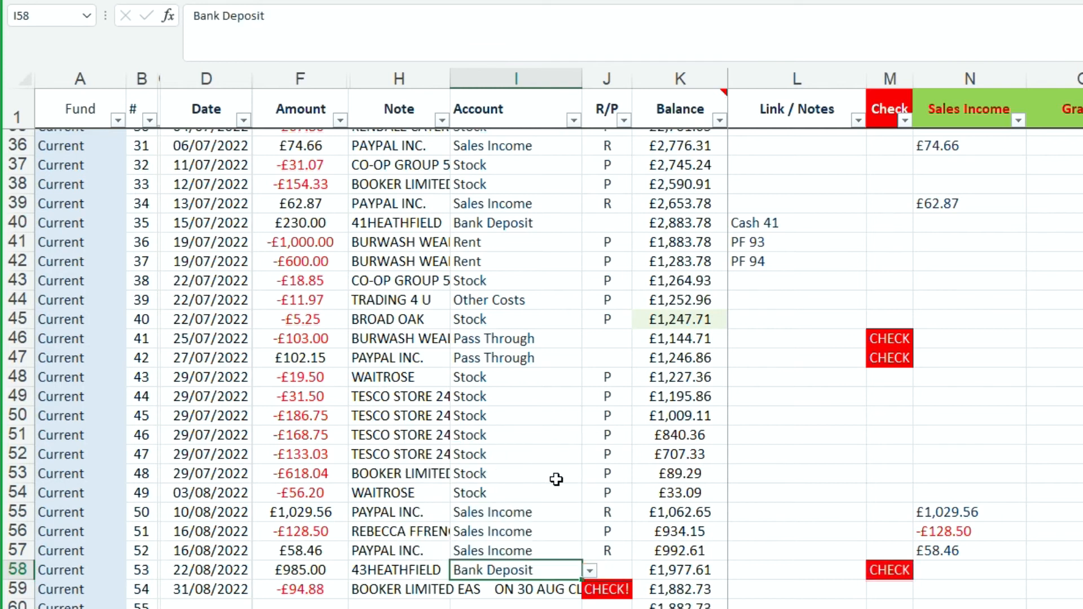
# Set the account of the 31/08/2022 Booker Limited payment in I59 to Stock.
pyautogui.click(496, 589)
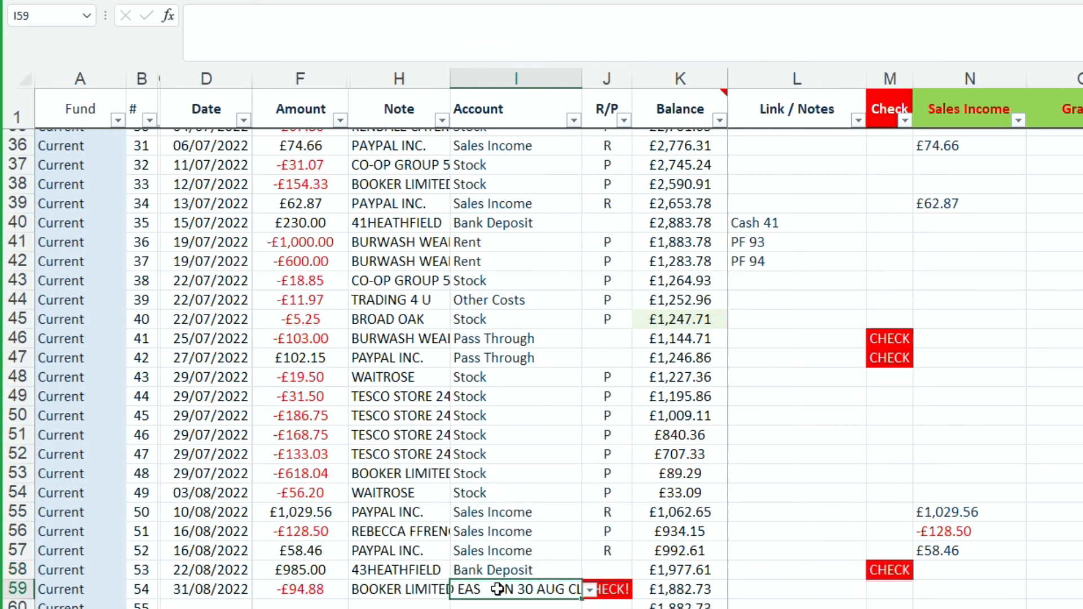
pyautogui.click(590, 590)
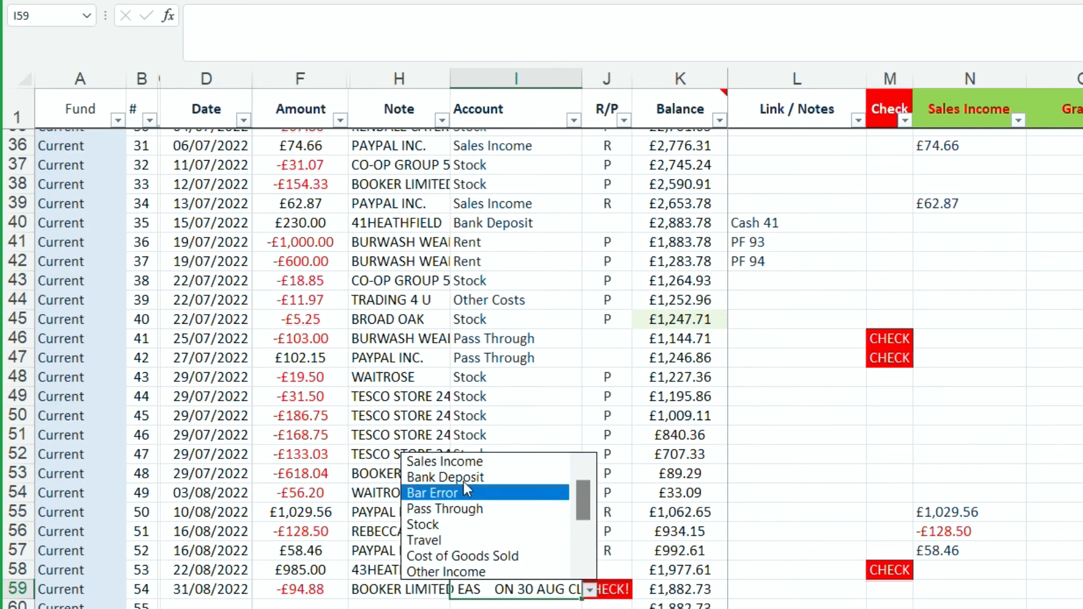
pyautogui.click(447, 527)
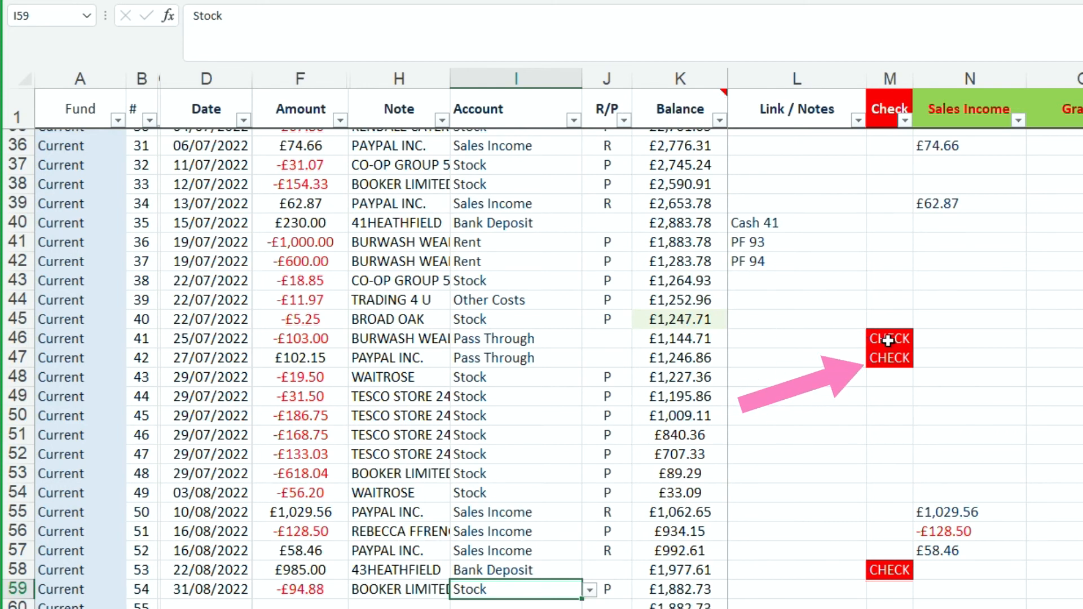
# Enter the link note Current 42 in L46 for the 25/07/2022 pass-through payment.
pyautogui.click(776, 357)
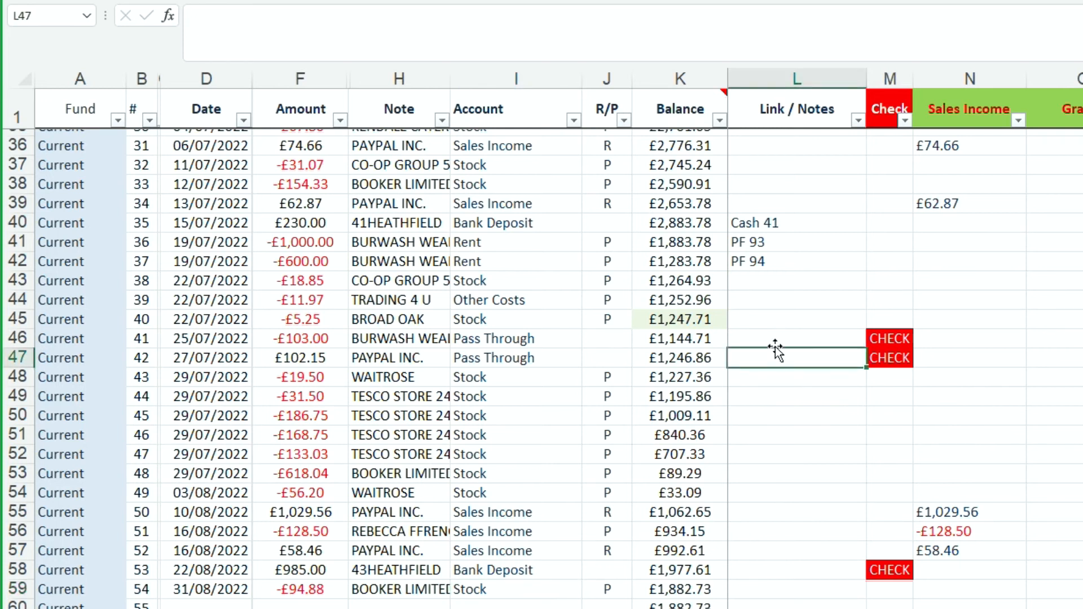
pyautogui.click(775, 338)
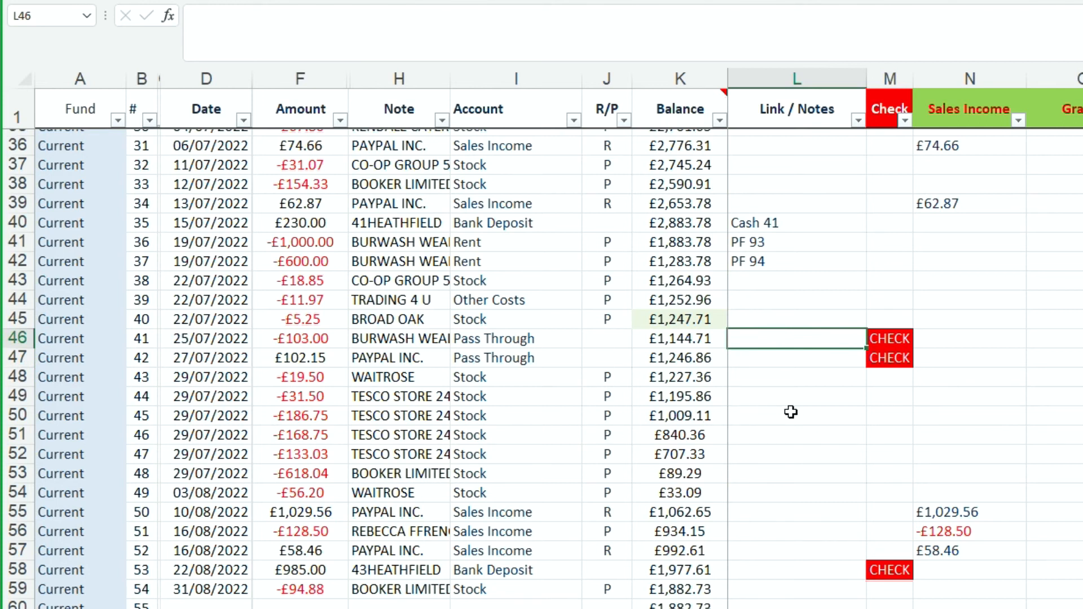
pyautogui.write('Curre')
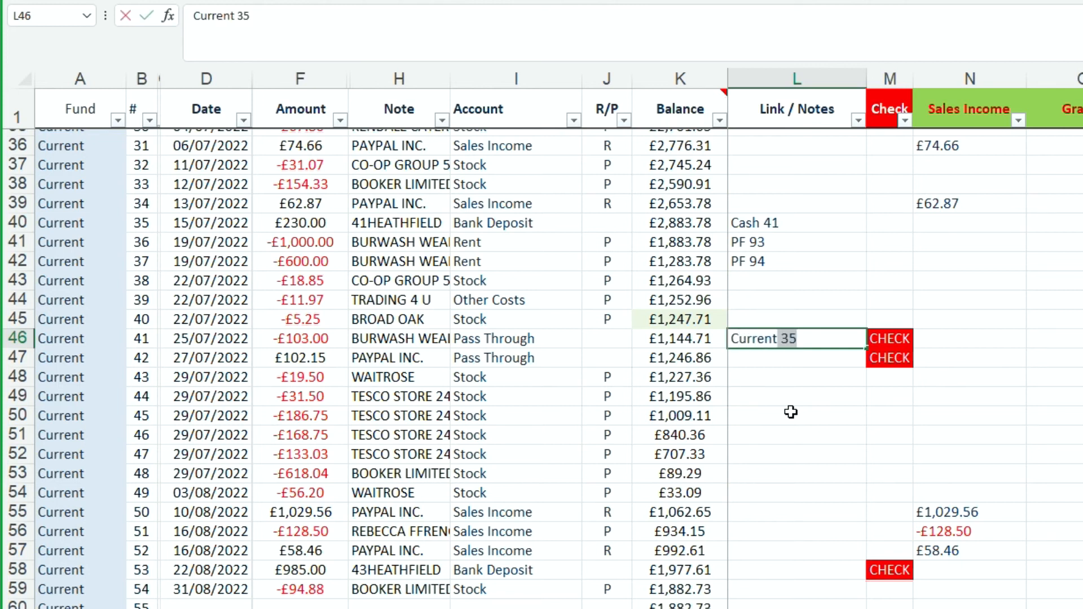
pyautogui.write('nt')
pyautogui.press('BackSpace')
pyautogui.press('BackSpace')
pyautogui.write('2')
pyautogui.hotkey('ctrl', 'Return')
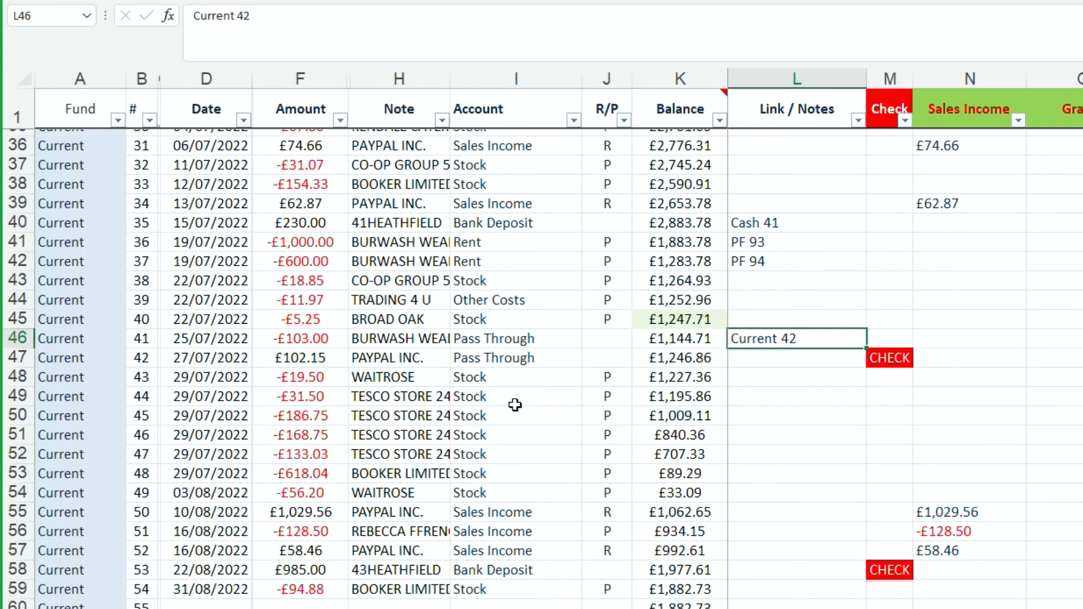
# Check the unlinked rows 47 and 58, and examine the amount, note and link of the 15/07/2022 cash Bank Deposit in row 154.
pyautogui.click(308, 357)
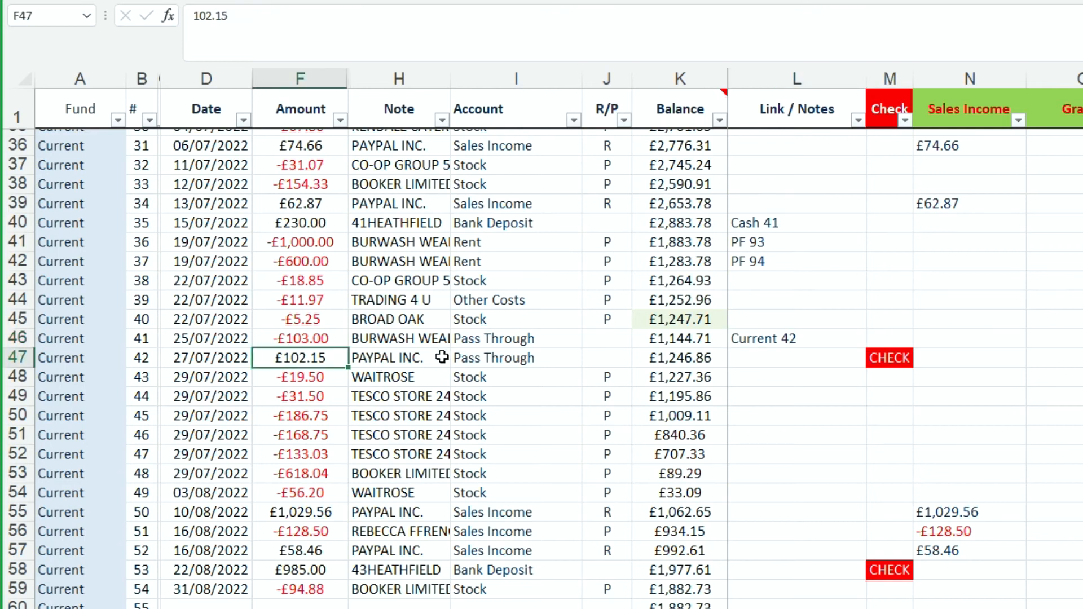
pyautogui.click(756, 357)
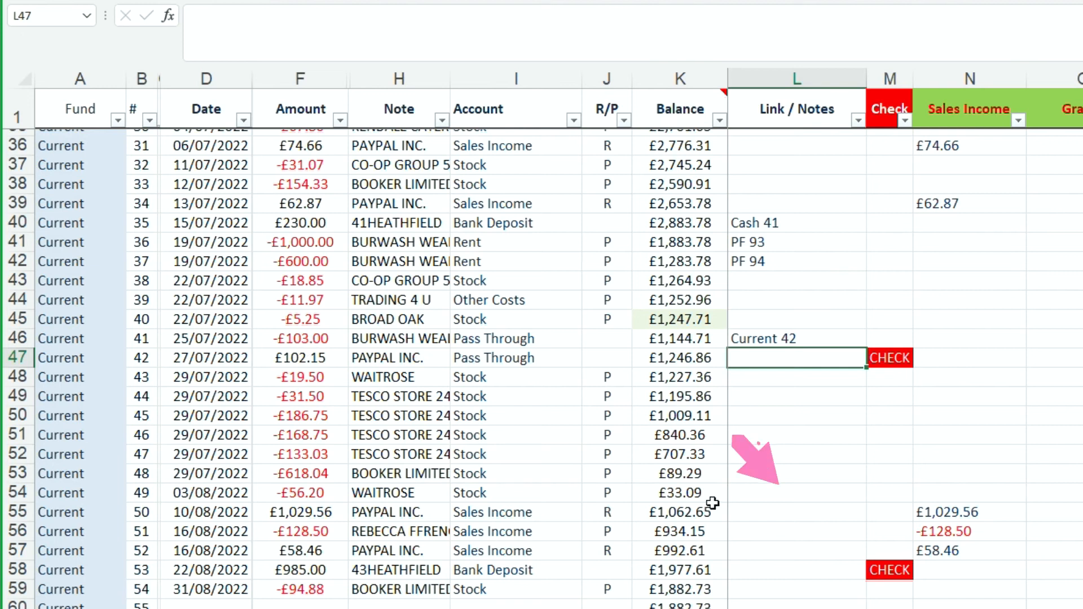
pyautogui.click(767, 573)
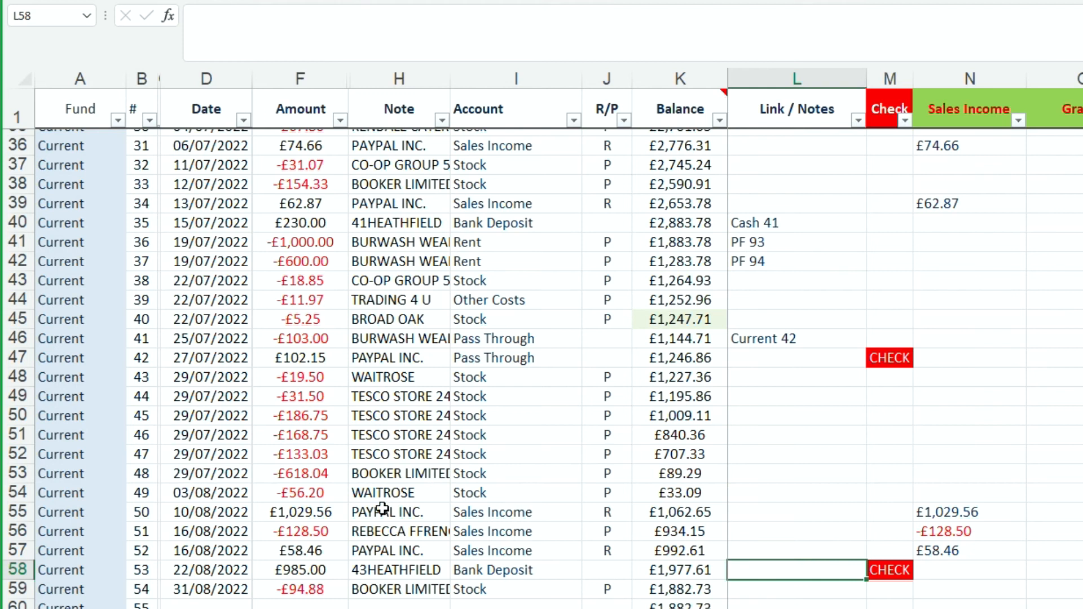
pyautogui.scroll(-17, 363, 493)
pyautogui.scroll(-16, 357, 494)
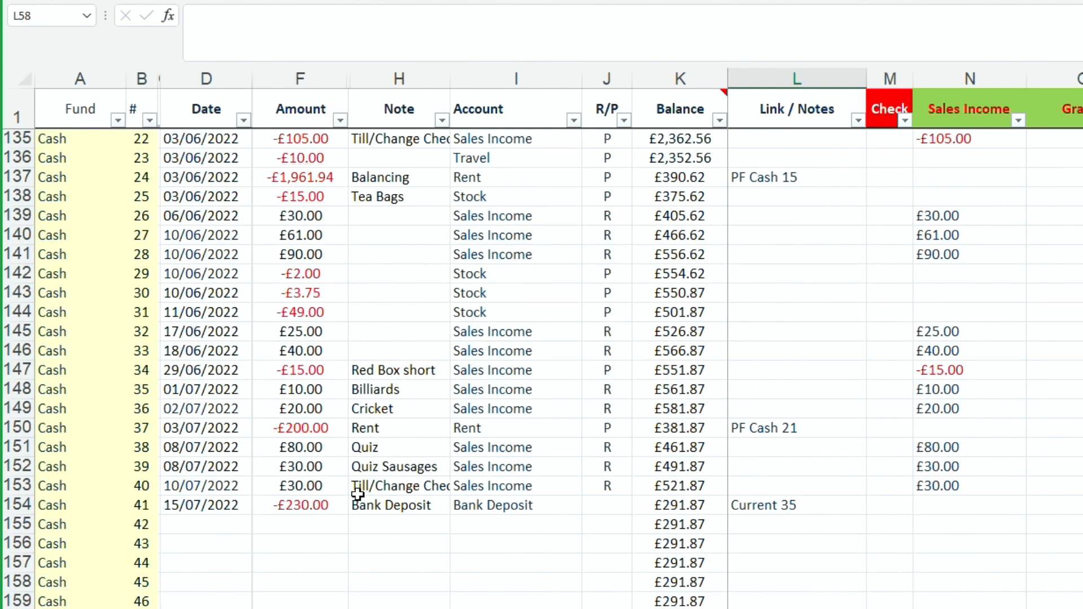
pyautogui.scroll(17, 401, 461)
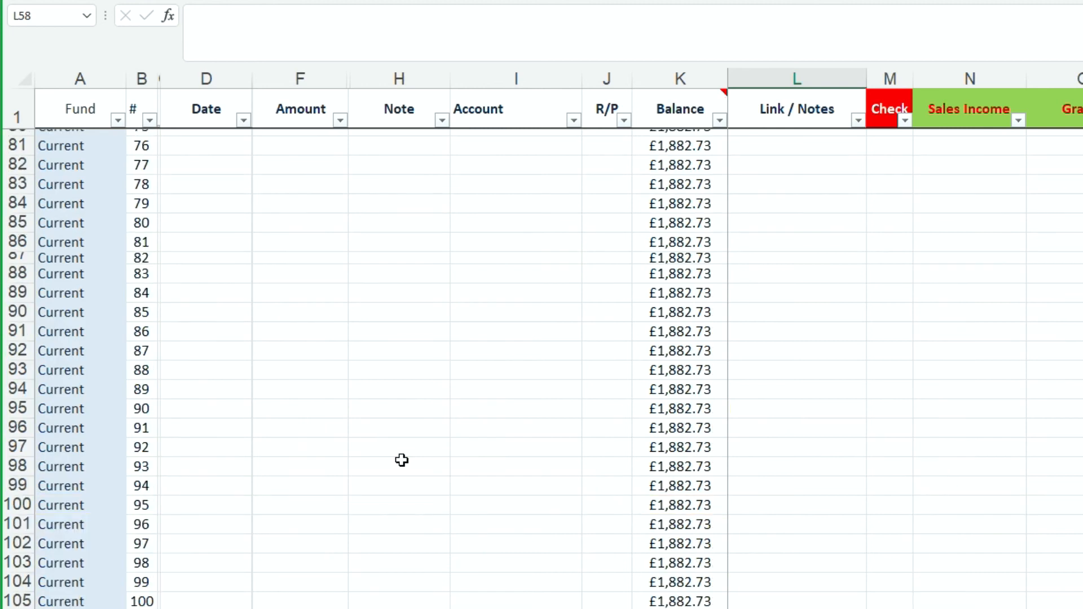
pyautogui.scroll(-20, 402, 461)
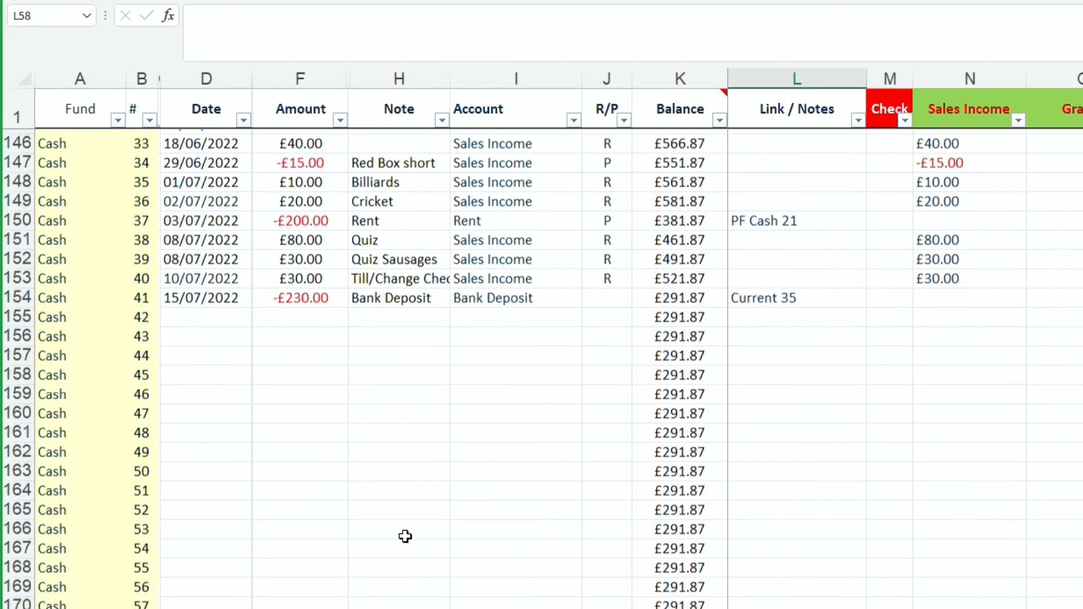
pyautogui.scroll(3, 386, 470)
pyautogui.click(324, 448)
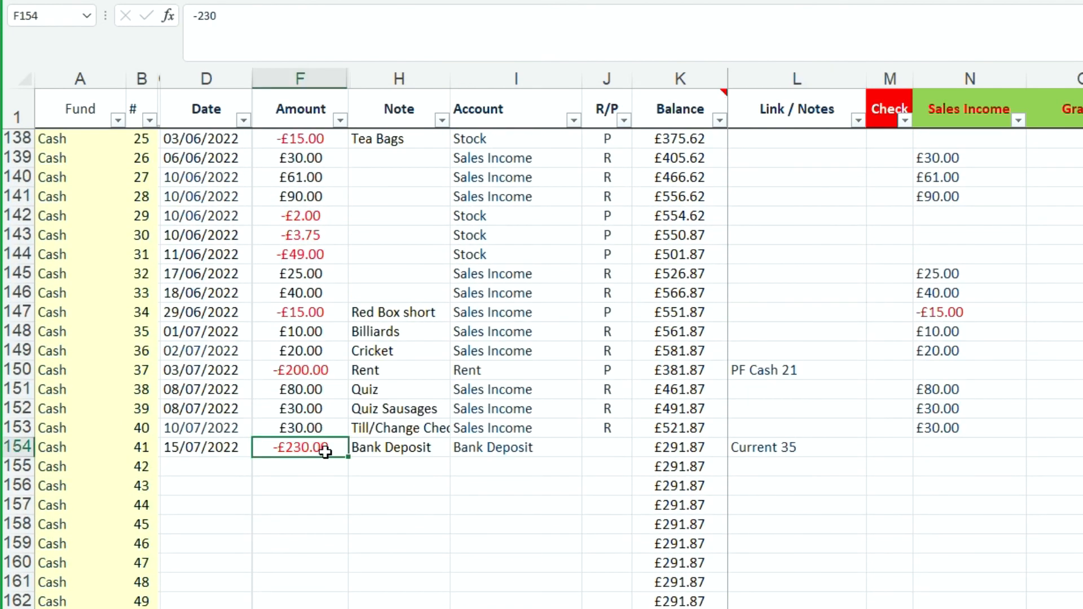
pyautogui.click(415, 454)
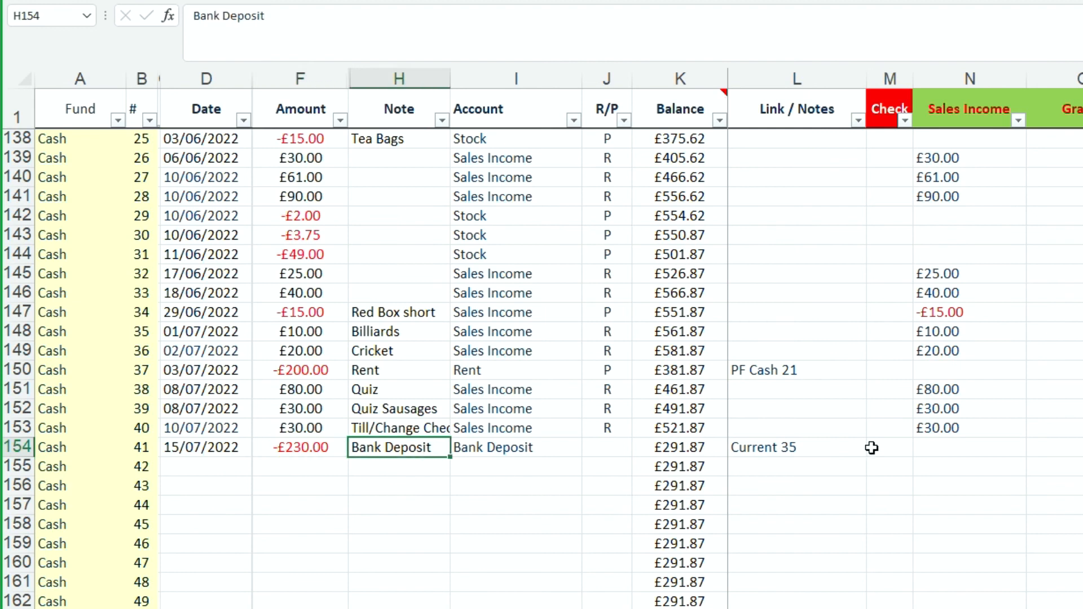
pyautogui.click(825, 450)
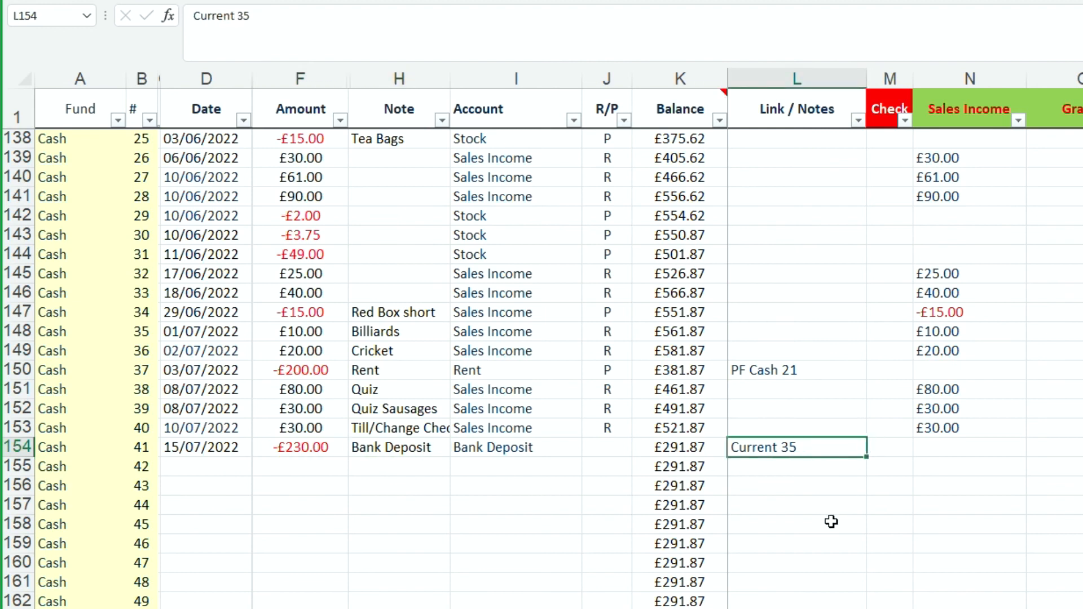
# Compare the current account's 15/07/2022 deposit link in L40 with the blank link cells L47 and L58.
pyautogui.scroll(20, 408, 355)
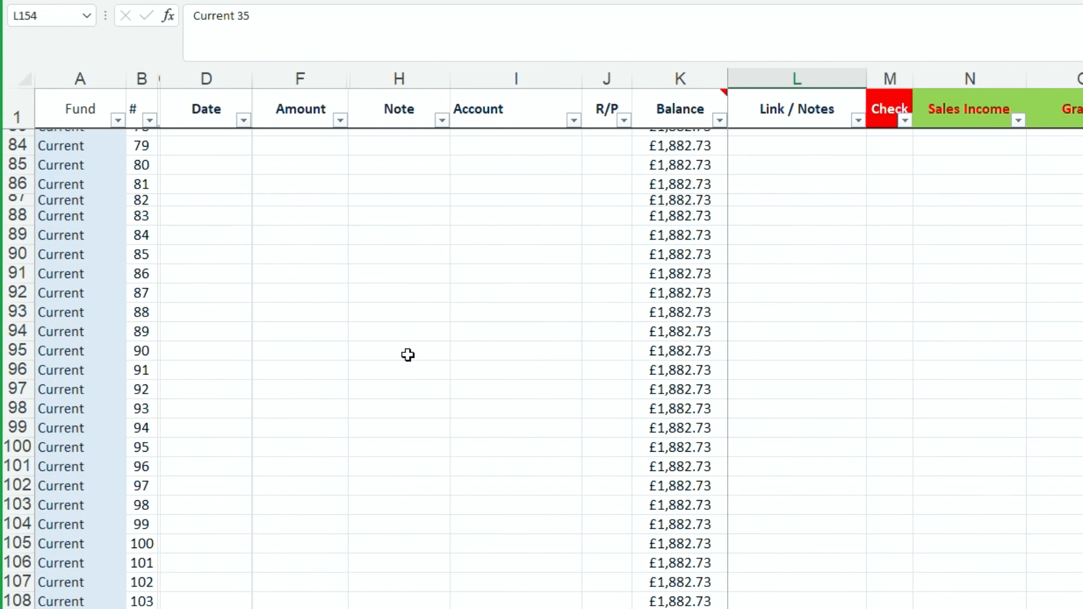
pyautogui.scroll(8, 408, 355)
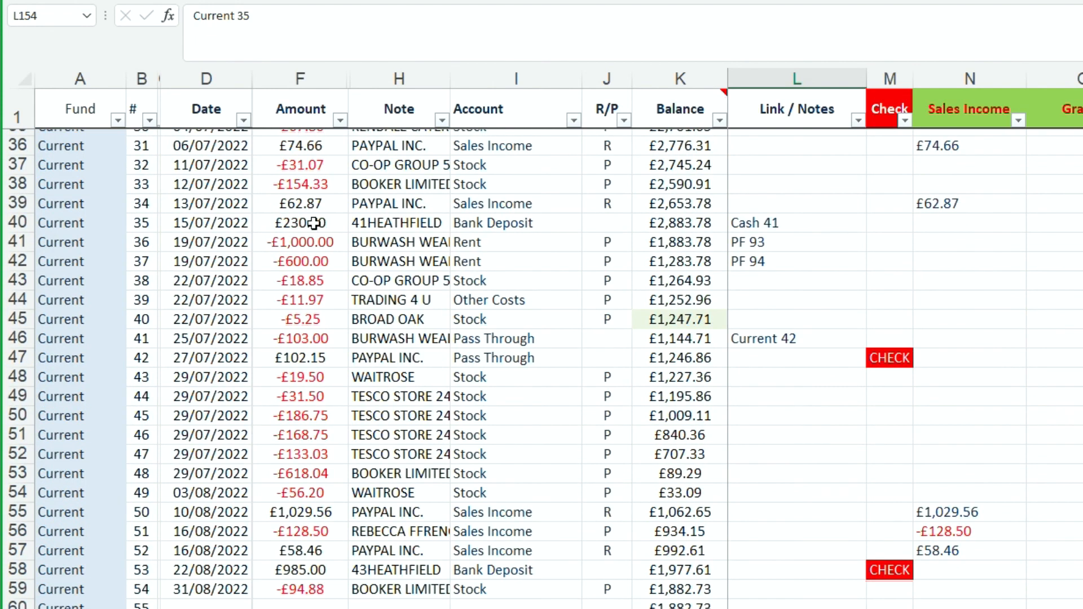
pyautogui.click(750, 223)
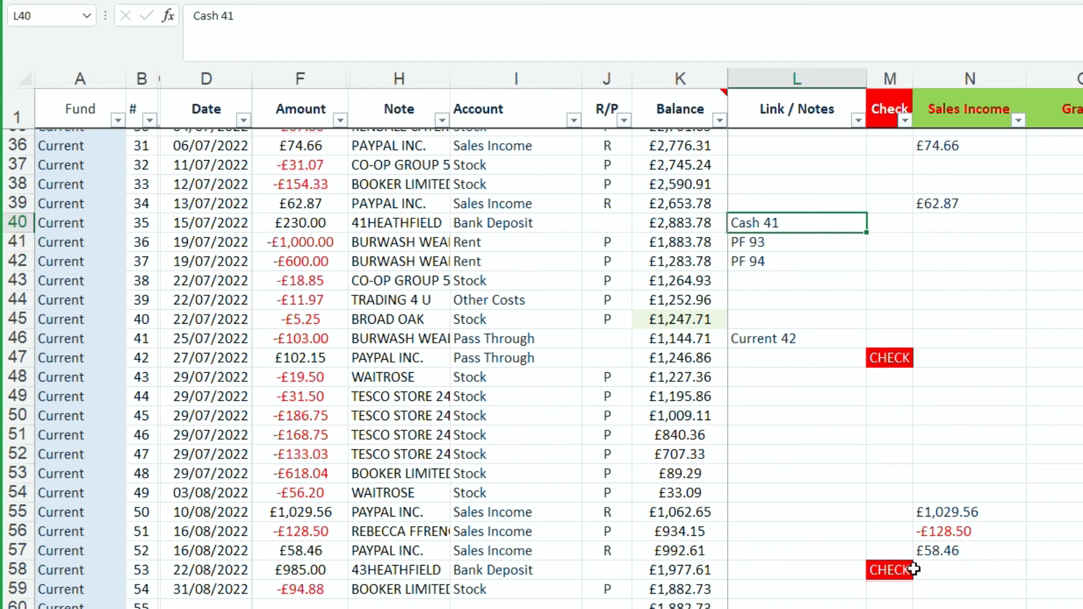
pyautogui.click(814, 364)
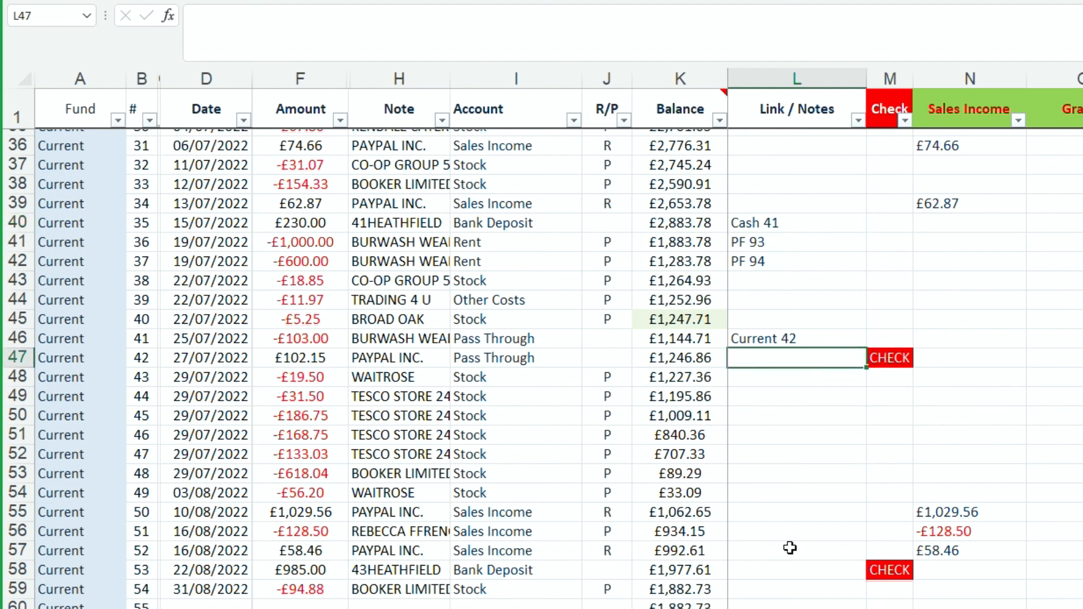
pyautogui.click(747, 575)
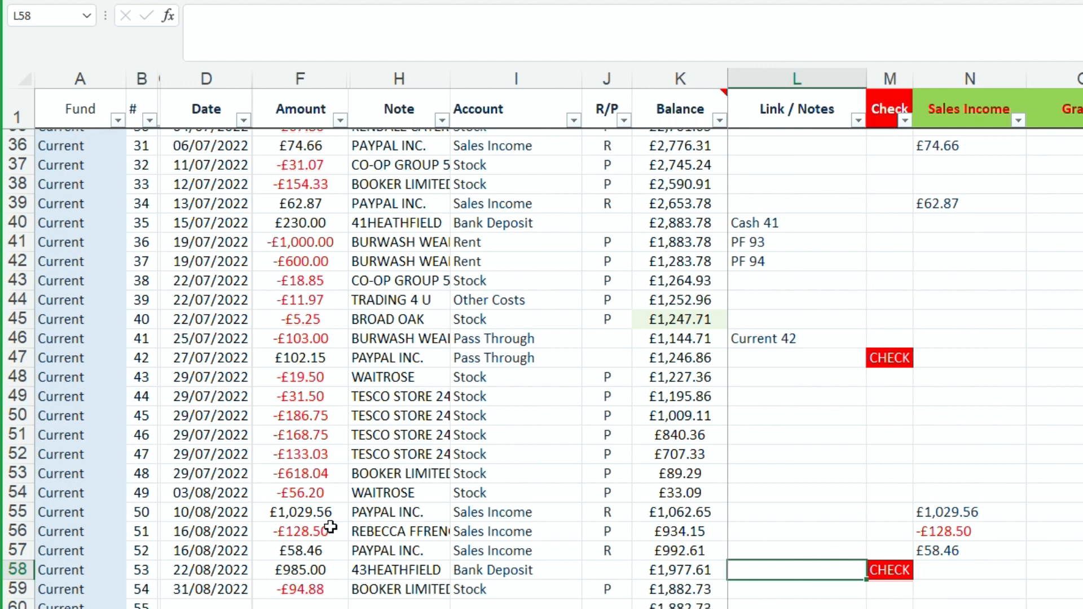
# Examine the 10/08/2022 PayPal receipt in row 55: its note, balance formula and Sales Income formula.
pyautogui.click(447, 505)
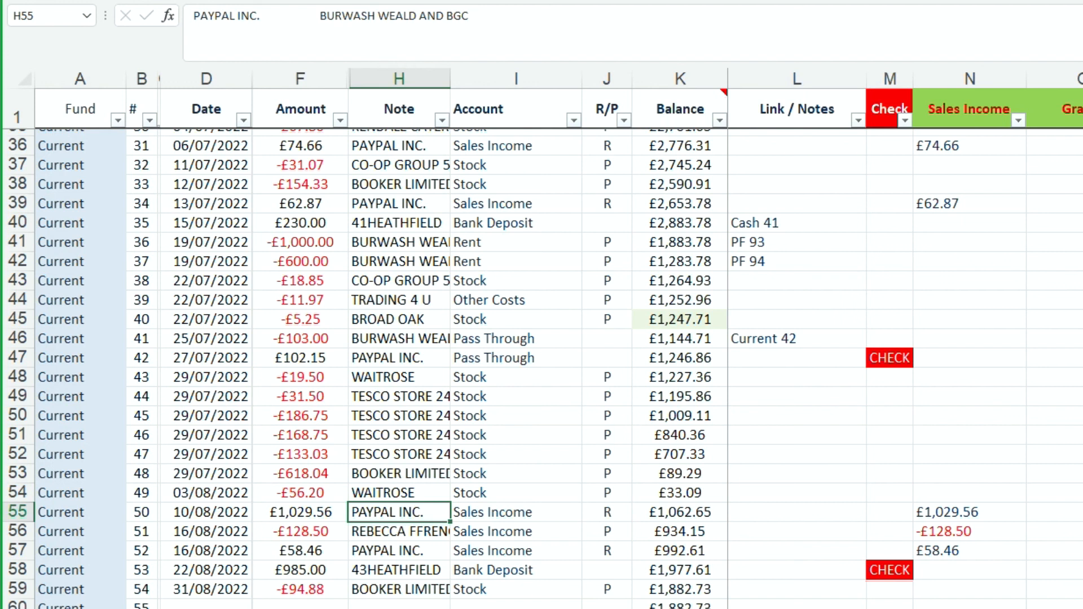
pyautogui.press('Up')
pyautogui.press('Up')
pyautogui.press('Up')
pyautogui.press('Down')
pyautogui.press('Down')
pyautogui.press('Down')
pyautogui.press('Right')
pyautogui.press('Right')
pyautogui.press('Right')
pyautogui.press('Right')
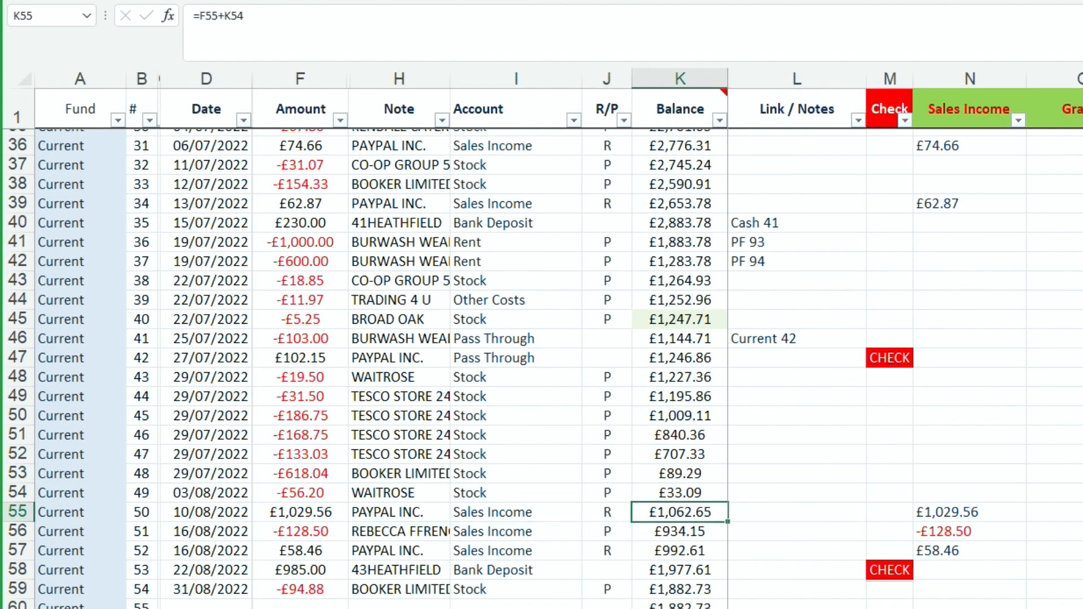
pyautogui.press('Right')
pyautogui.press('Right')
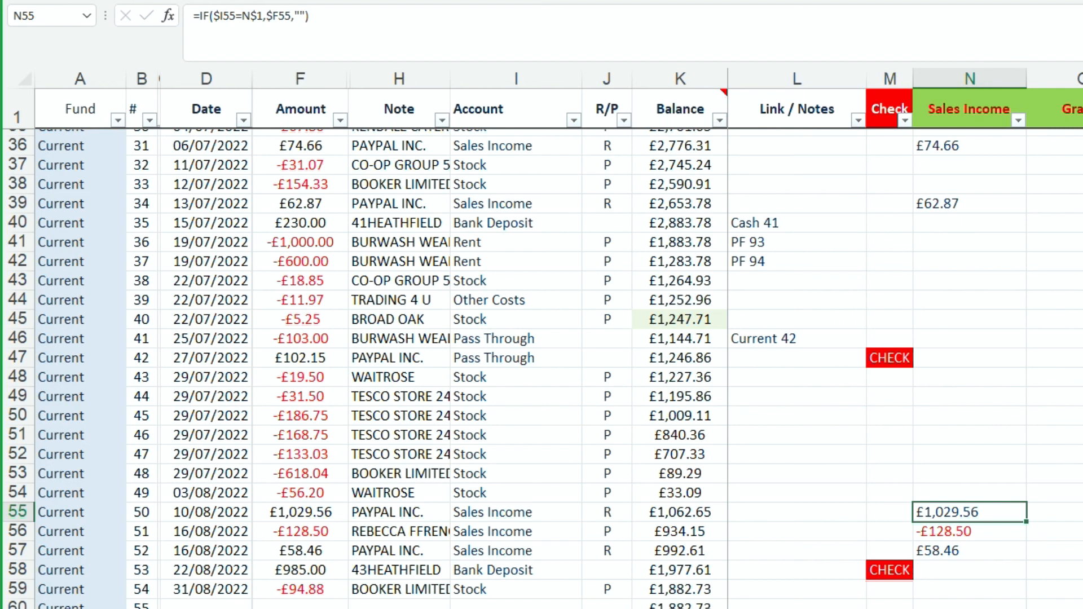
pyautogui.press('Down')
pyautogui.press('Up')
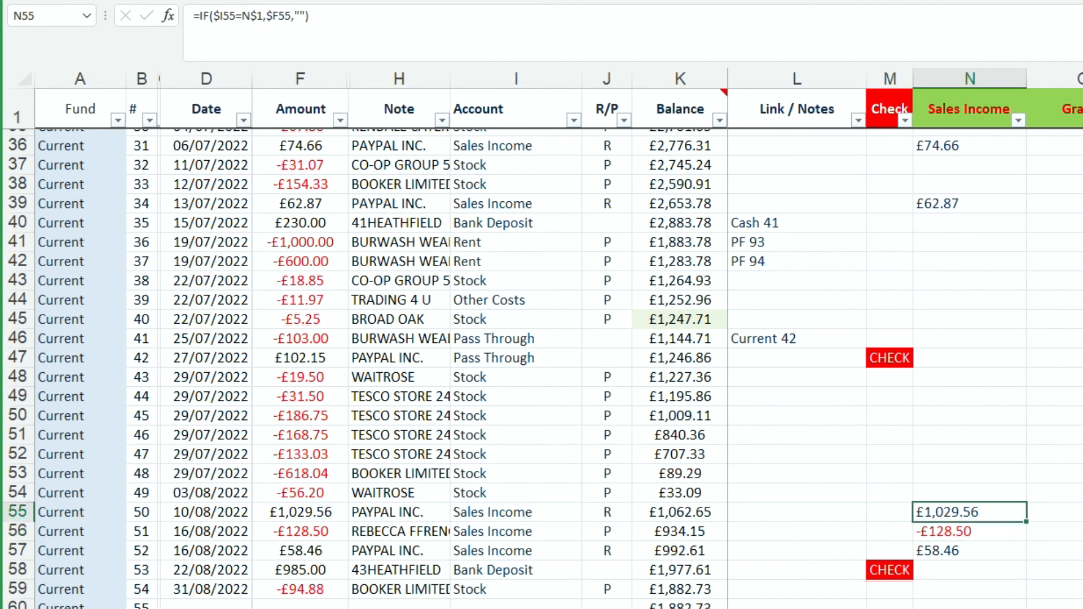